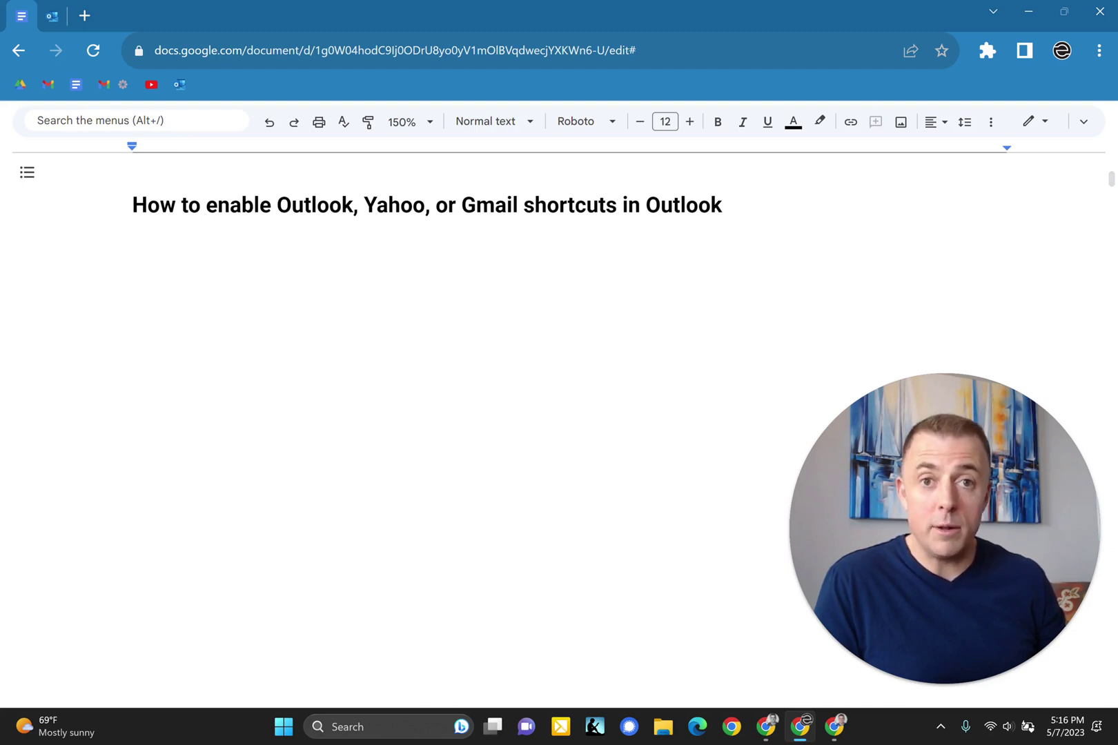
Step: Redo the 'Keep watching' intro list, its -OR-/-AND- shortcut bullets and linked-videos note, through 'Here we go!'
{"action": "key", "text": "ctrl+z"}
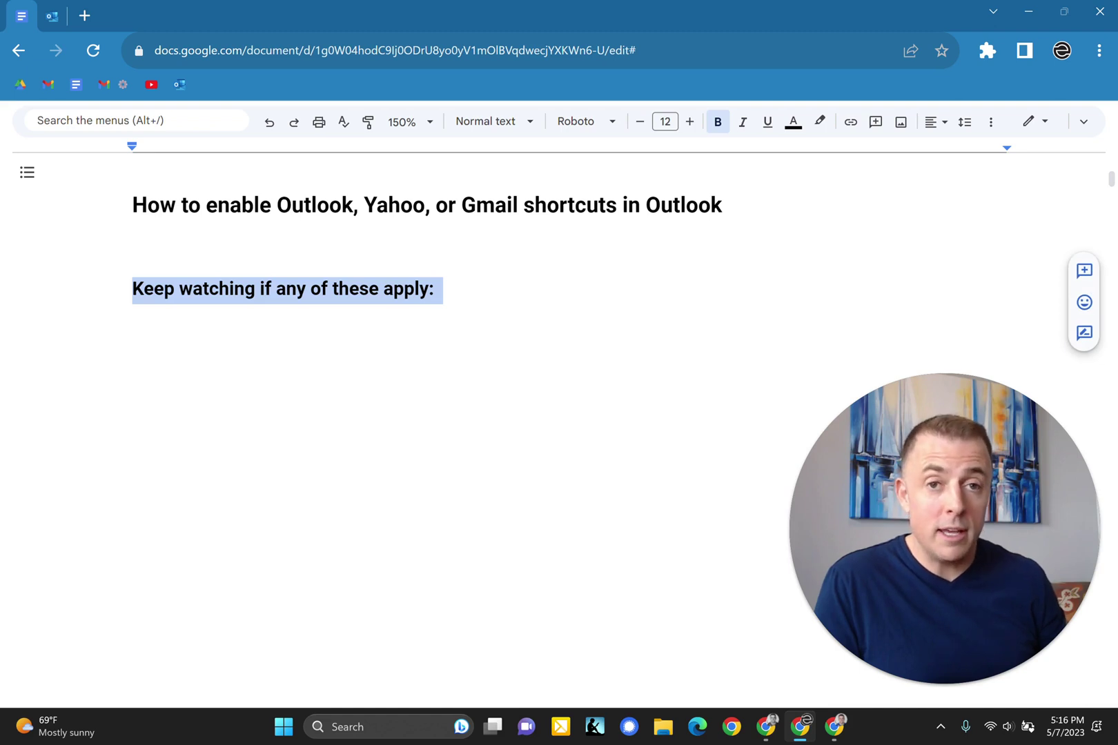
{"action": "key", "text": "ctrl+z"}
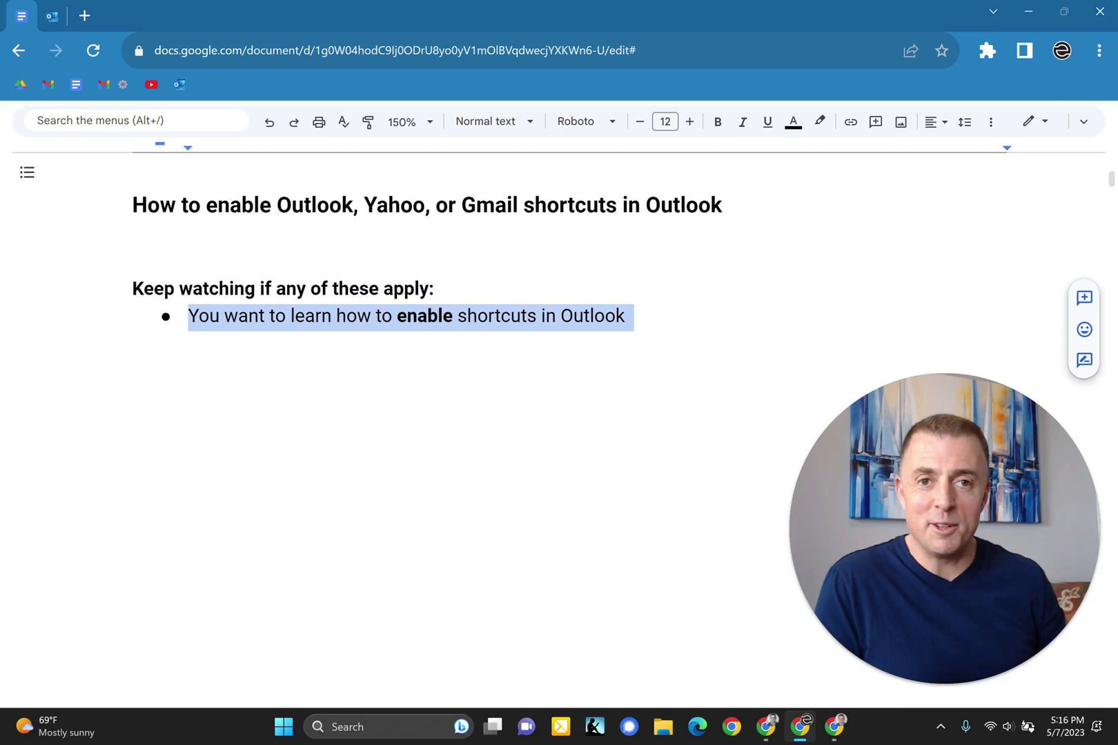
{"action": "key", "text": "ctrl+z"}
{"action": "key", "text": "ctrl+z"}
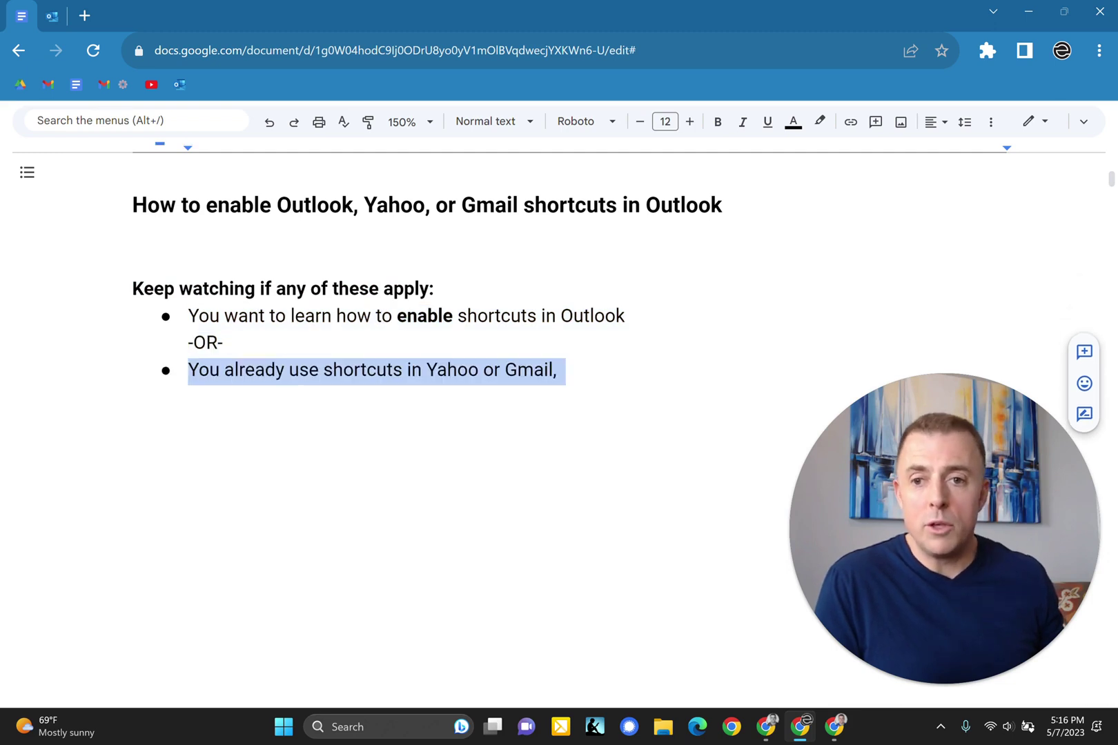
{"action": "key", "text": "ctrl+z"}
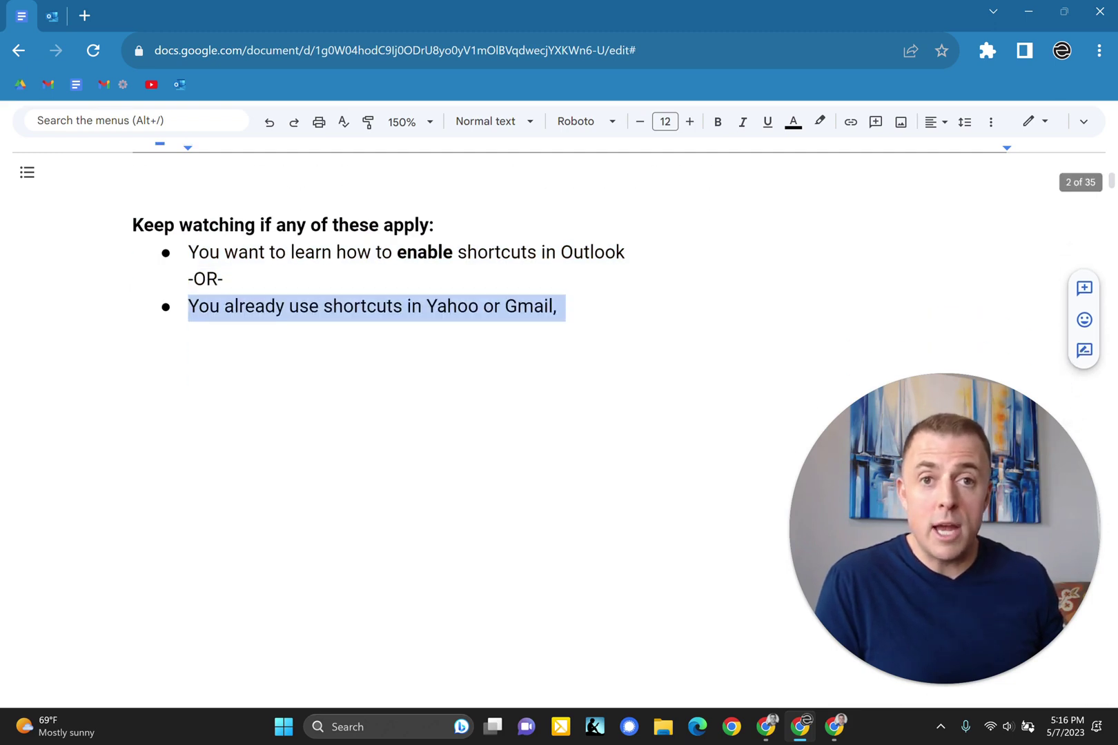
{"action": "key", "text": "ctrl+z"}
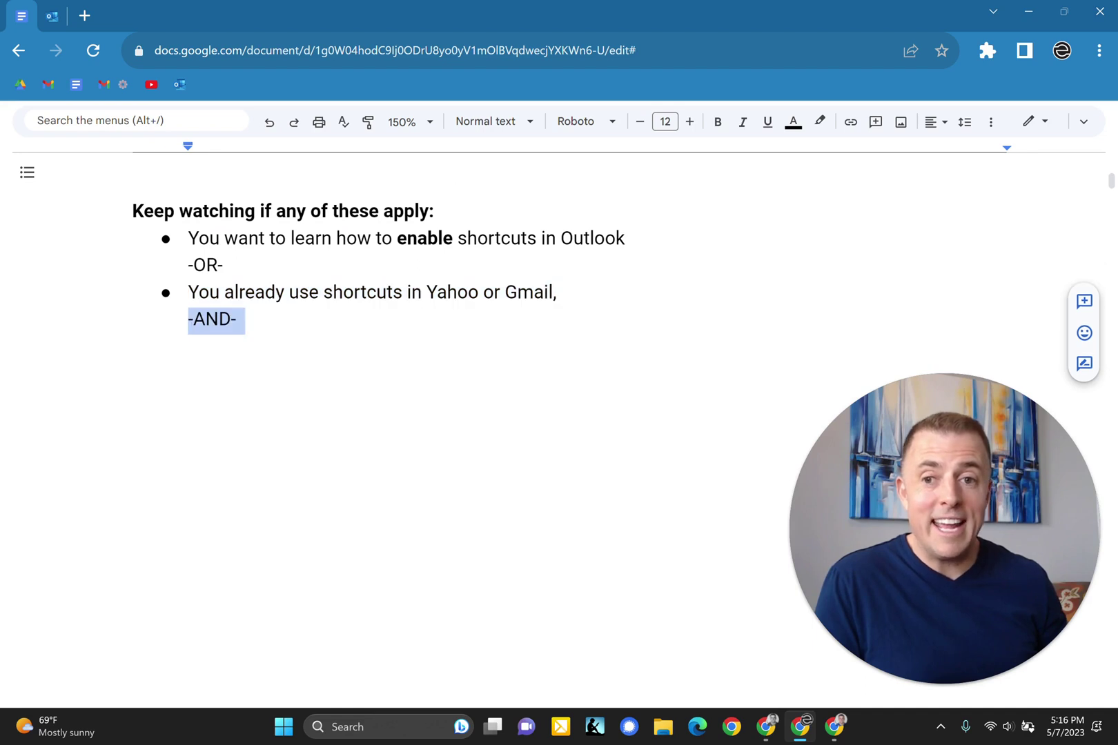
{"action": "key", "text": "ctrl+z"}
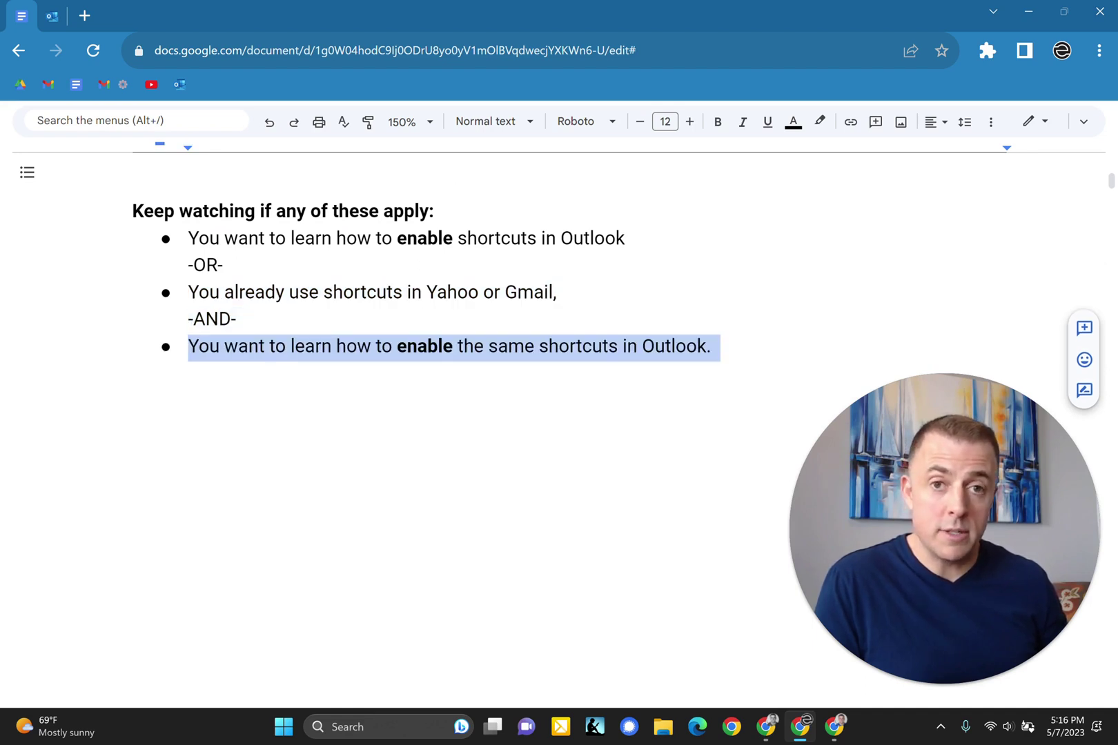
{"action": "key", "text": "ctrl+z"}
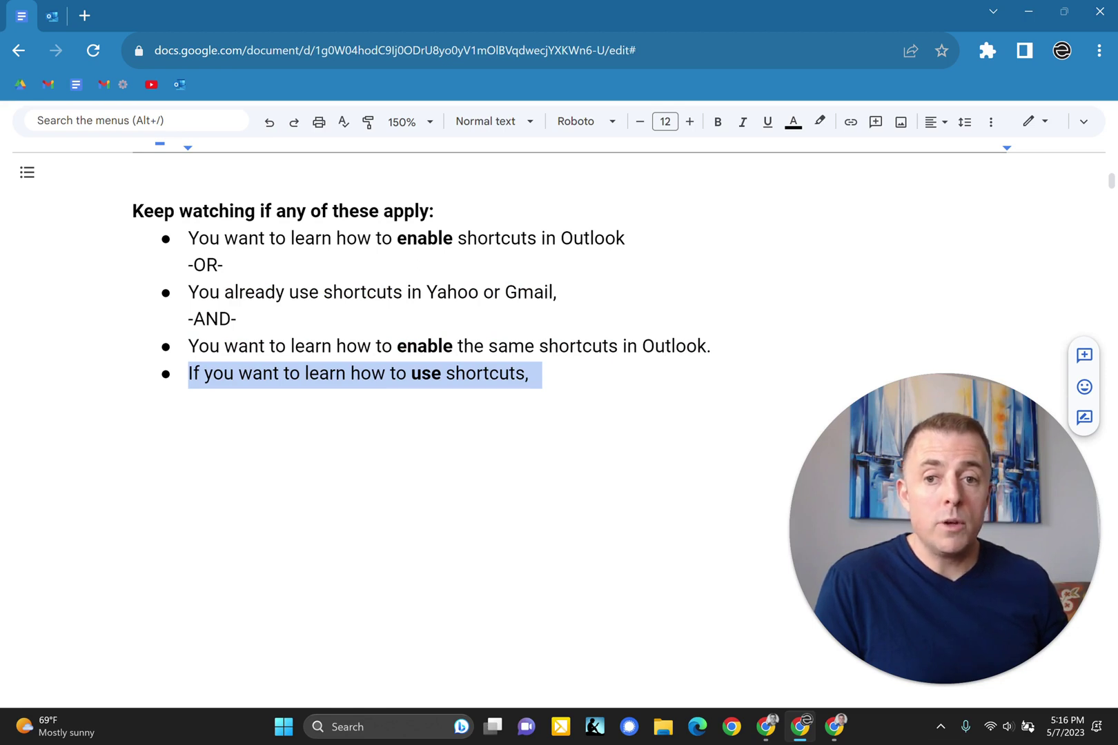
{"action": "key", "text": "ctrl+z"}
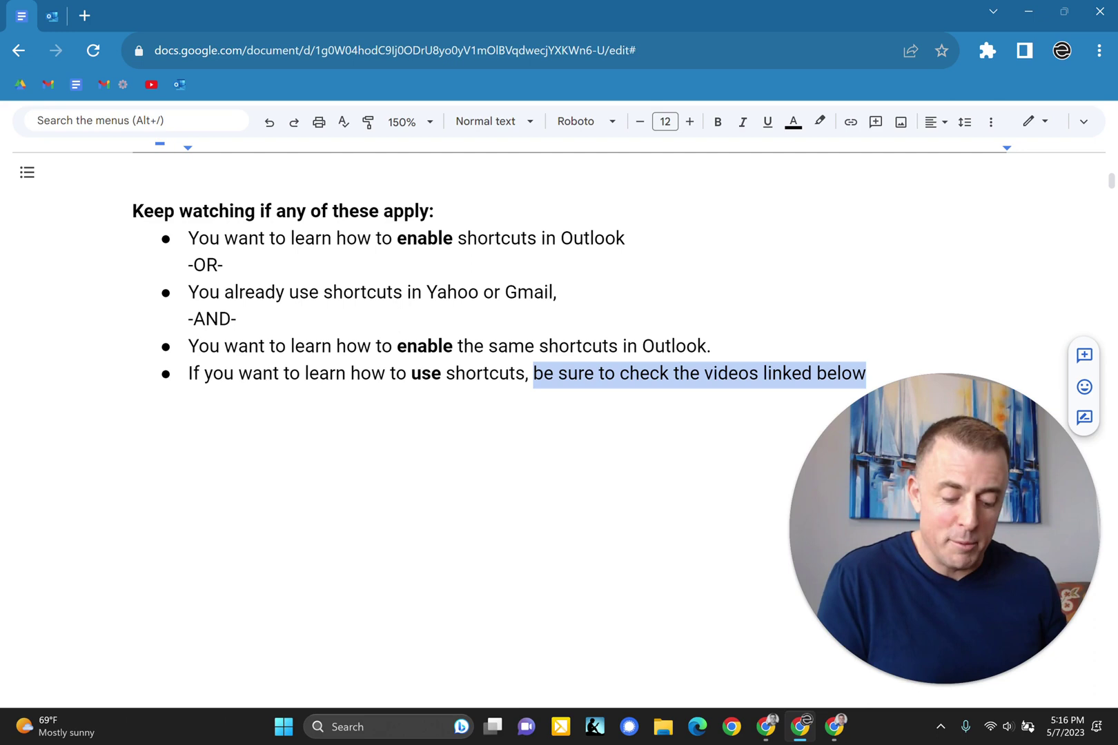
{"action": "key", "text": "ctrl+z"}
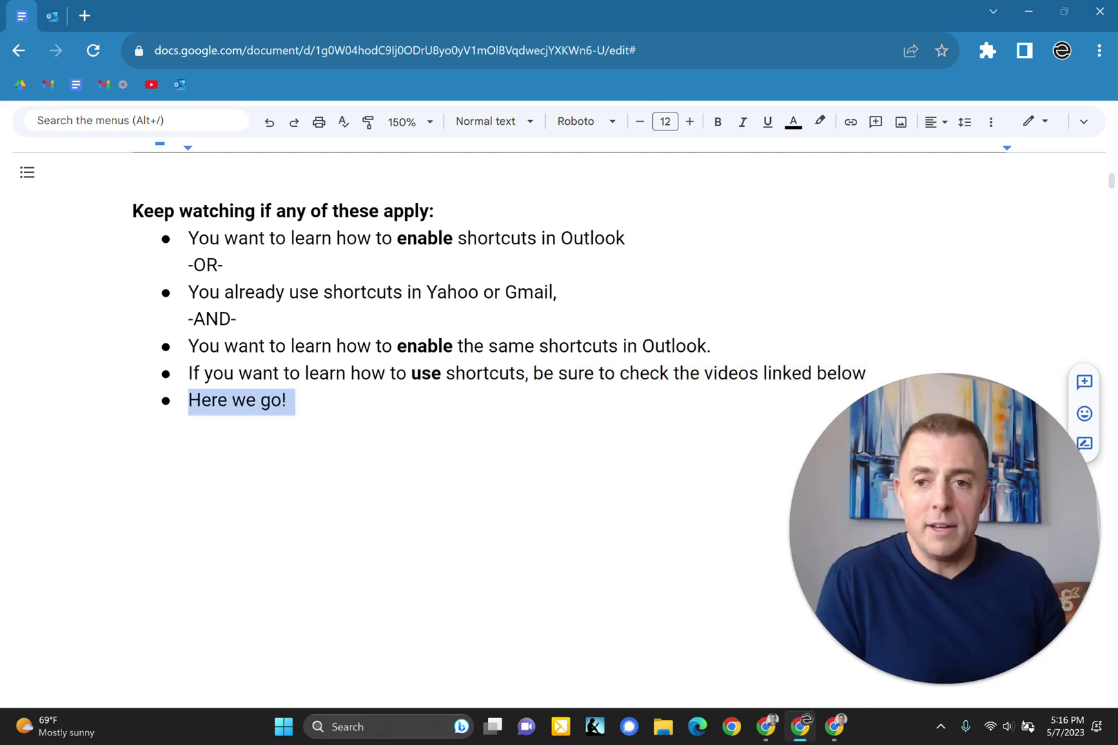
Step: Restore the heading 'How to enable Outlook, Yahoo, or Gmail shortcuts in Outlook'
{"action": "key", "text": "ctrl+z"}
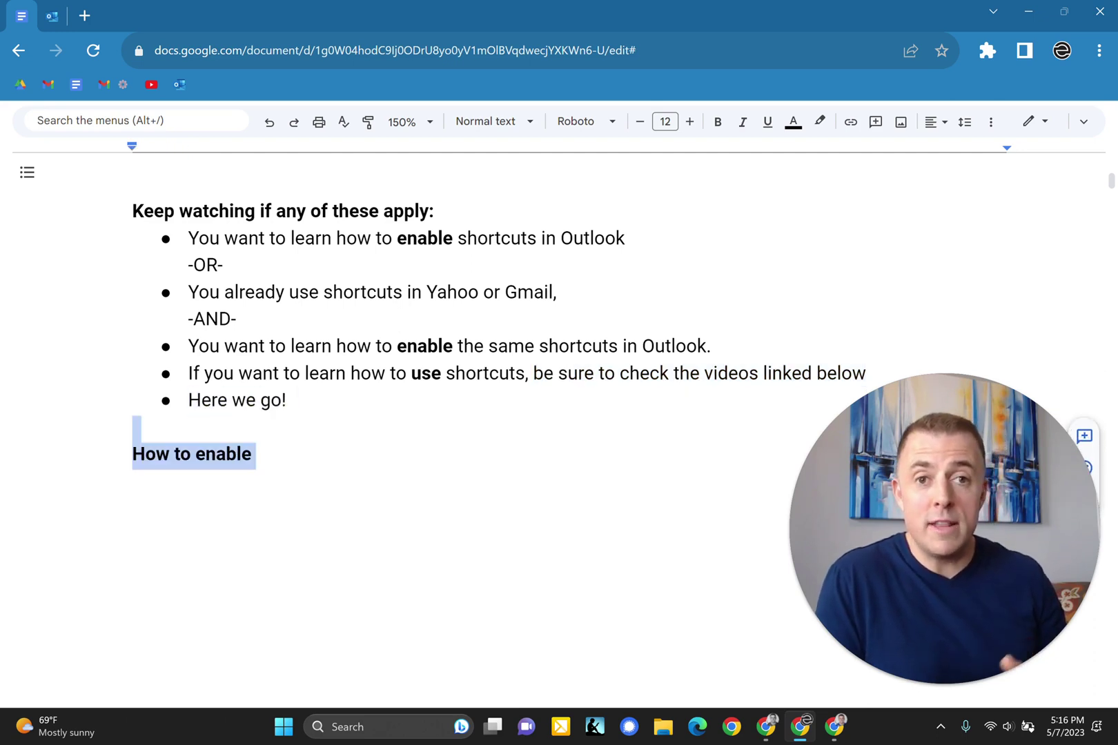
{"action": "key", "text": "ctrl+z"}
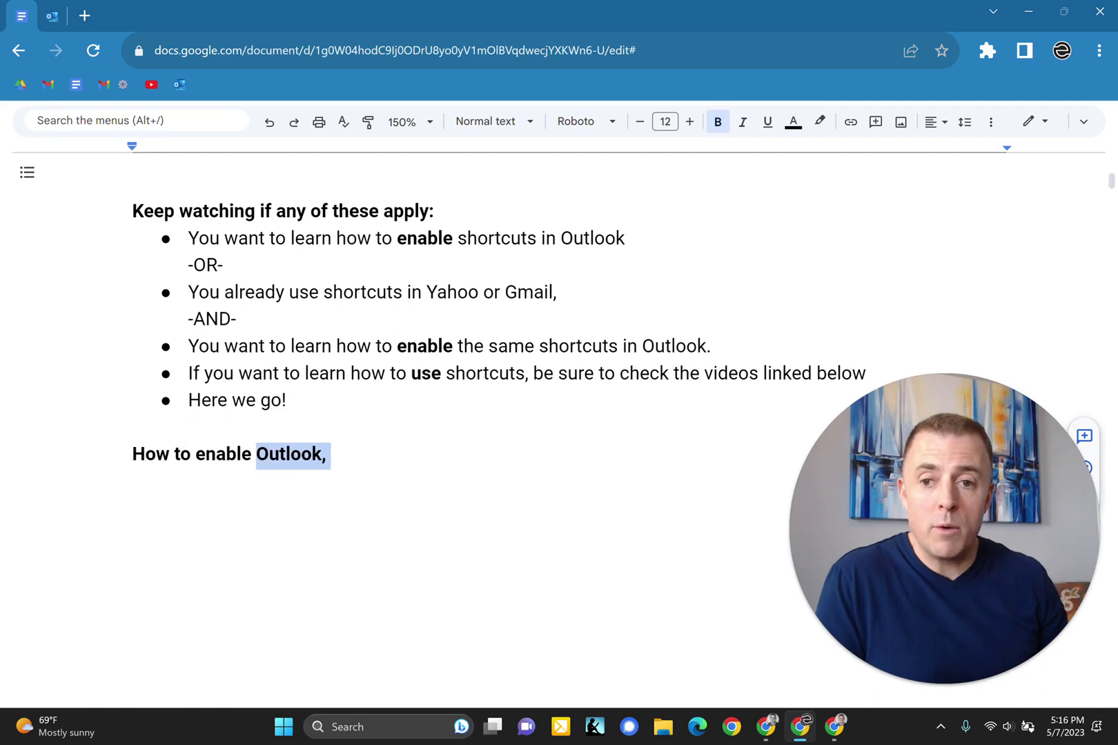
{"action": "key", "text": "ctrl+z"}
{"action": "key", "text": "ctrl+z"}
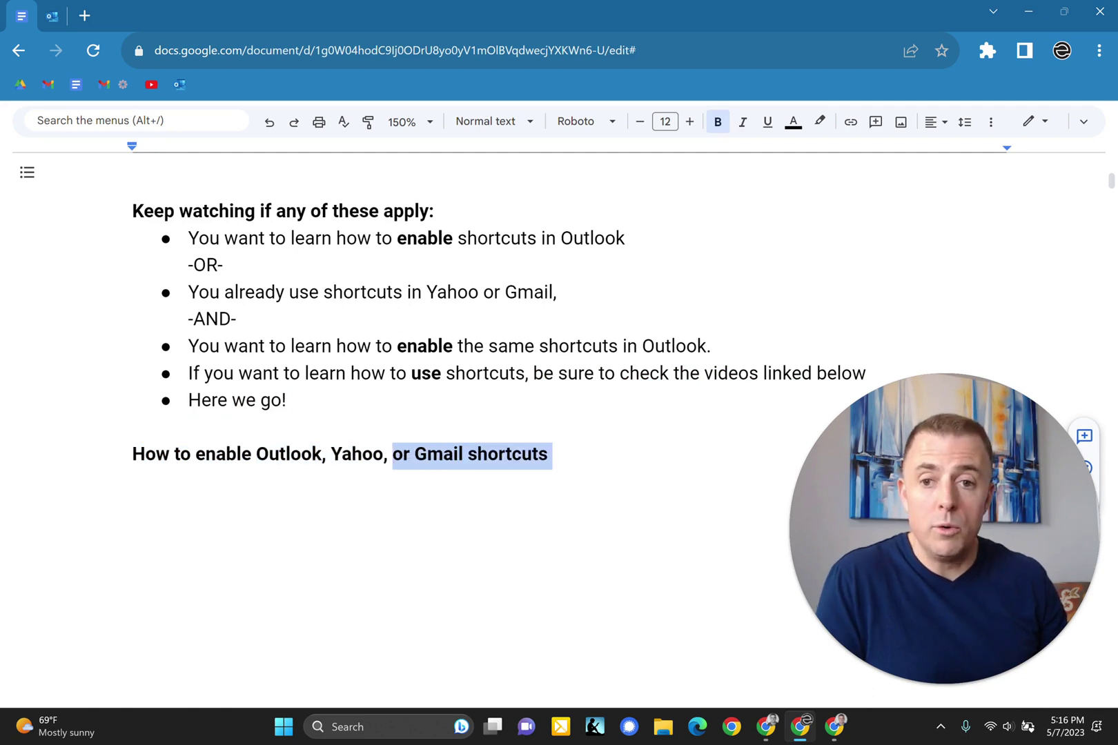
{"action": "key", "text": "ctrl+z"}
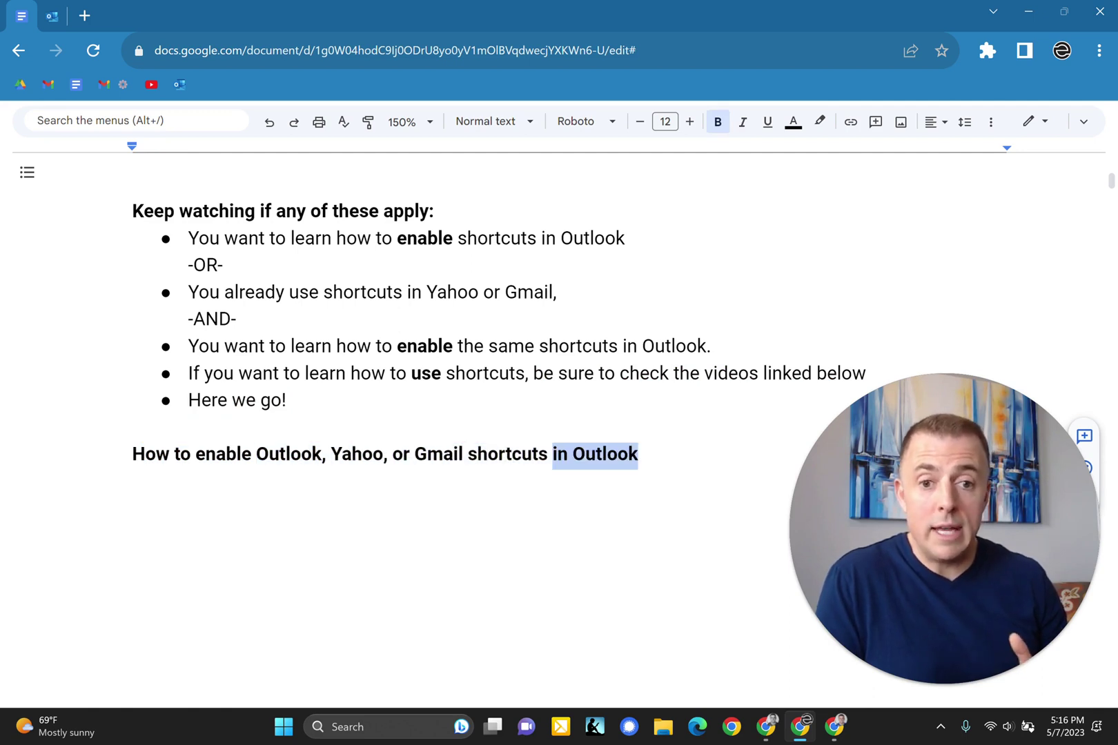
Step: Restore the Settings search, General → Accessibility → Keyboard shortcuts, and shortcut-choice bullets ending in 'Save'
{"action": "key", "text": "ctrl+z"}
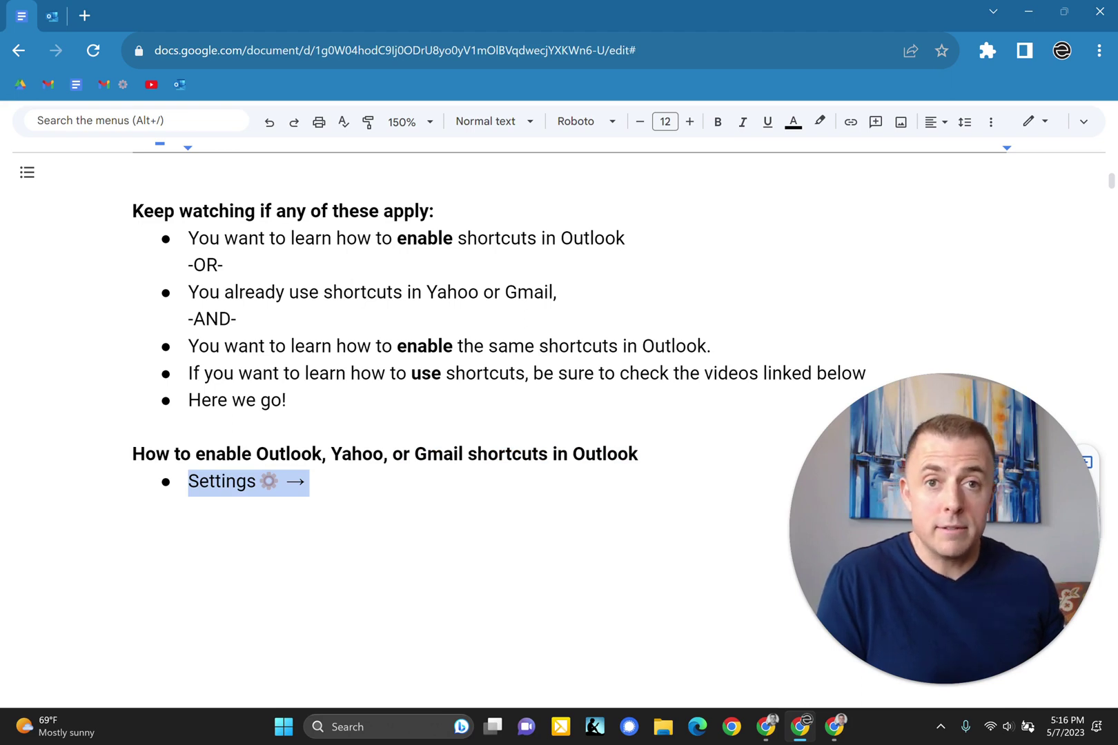
{"action": "key", "text": "ctrl+z"}
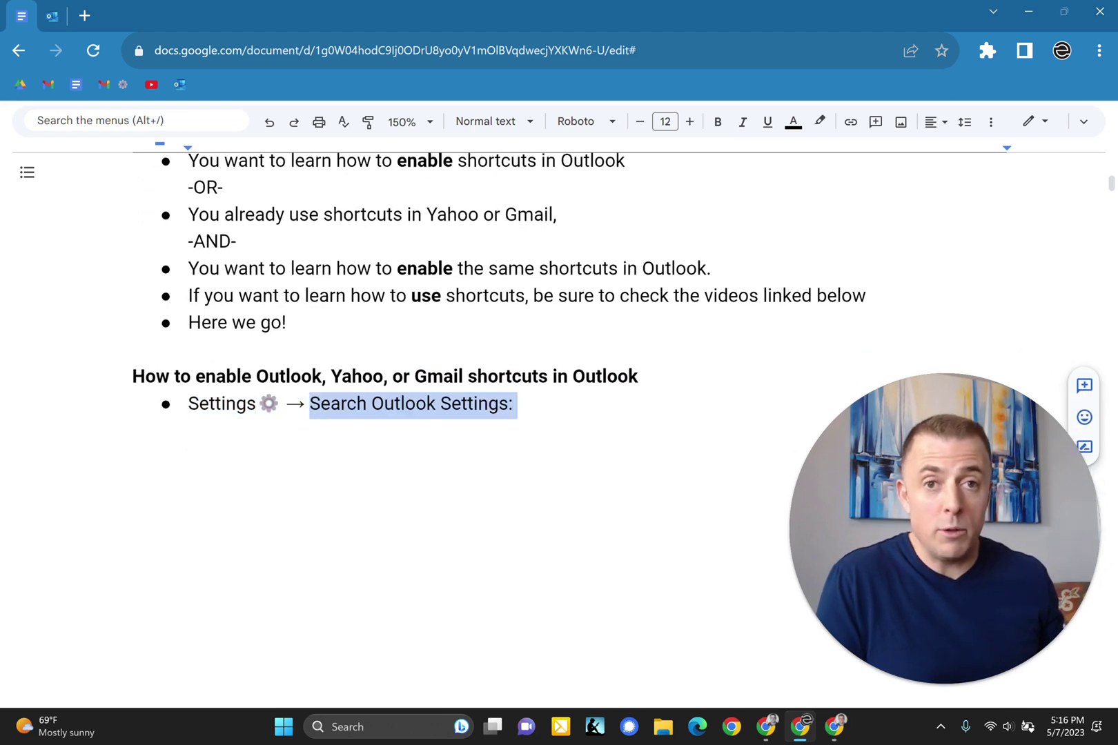
{"action": "key", "text": "ctrl+z"}
{"action": "key", "text": "ctrl+z"}
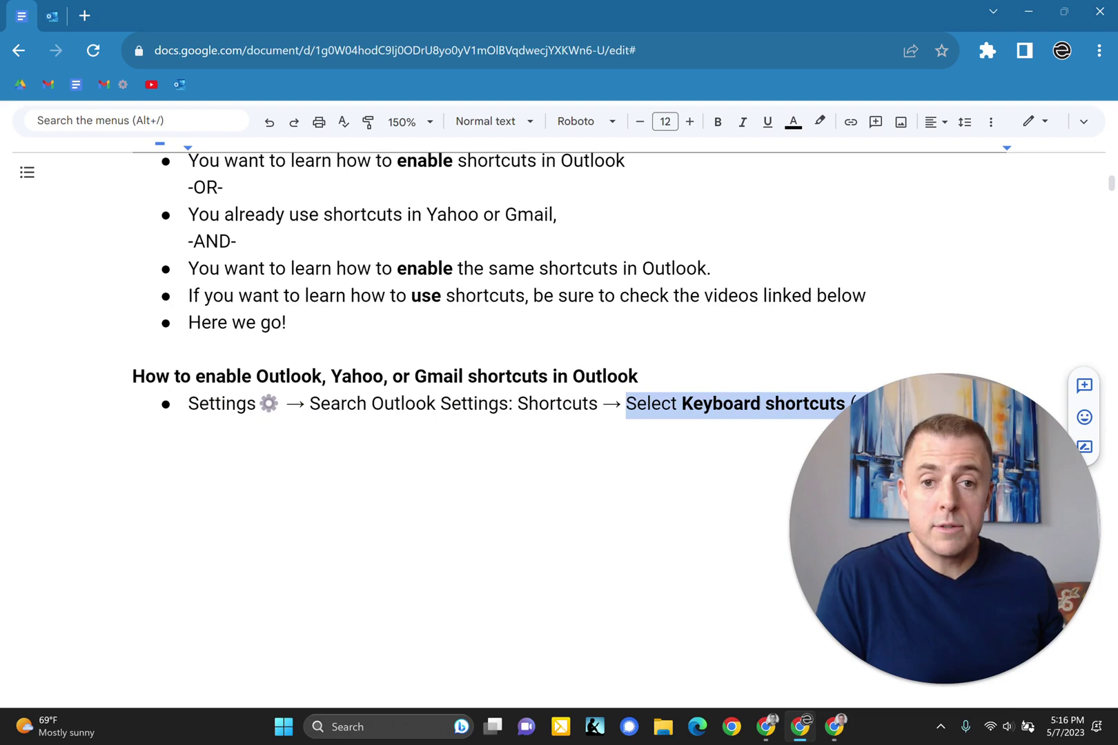
{"action": "key", "text": "ctrl+z"}
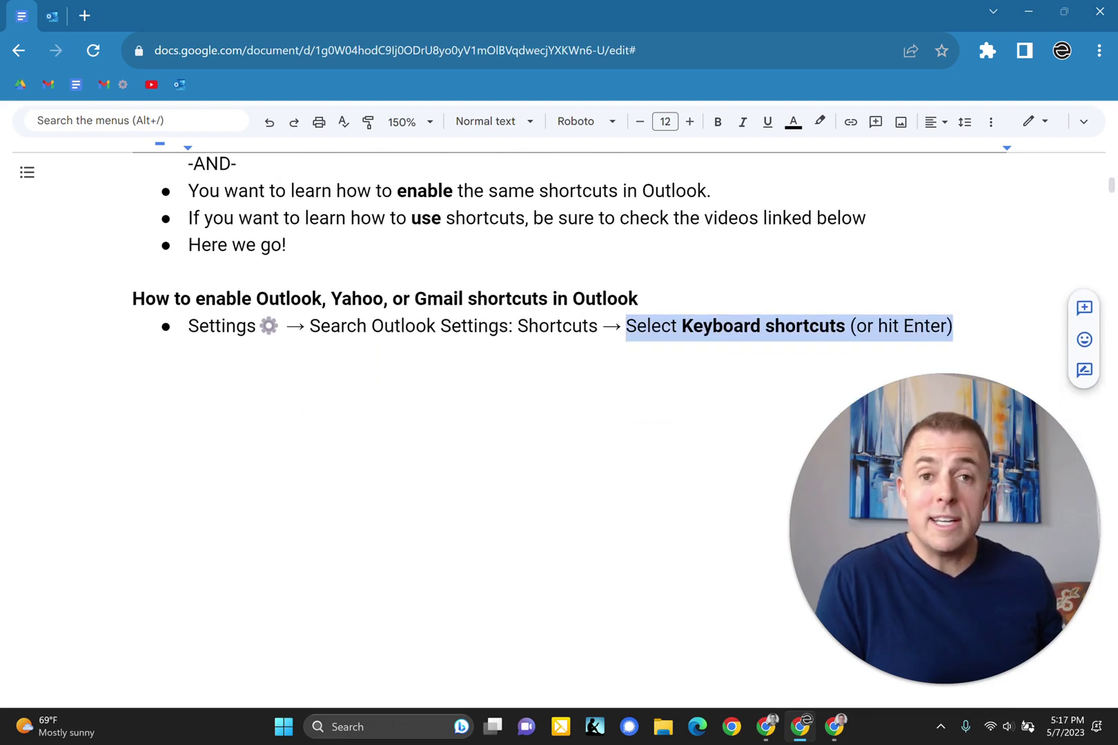
{"action": "key", "text": "ctrl+z"}
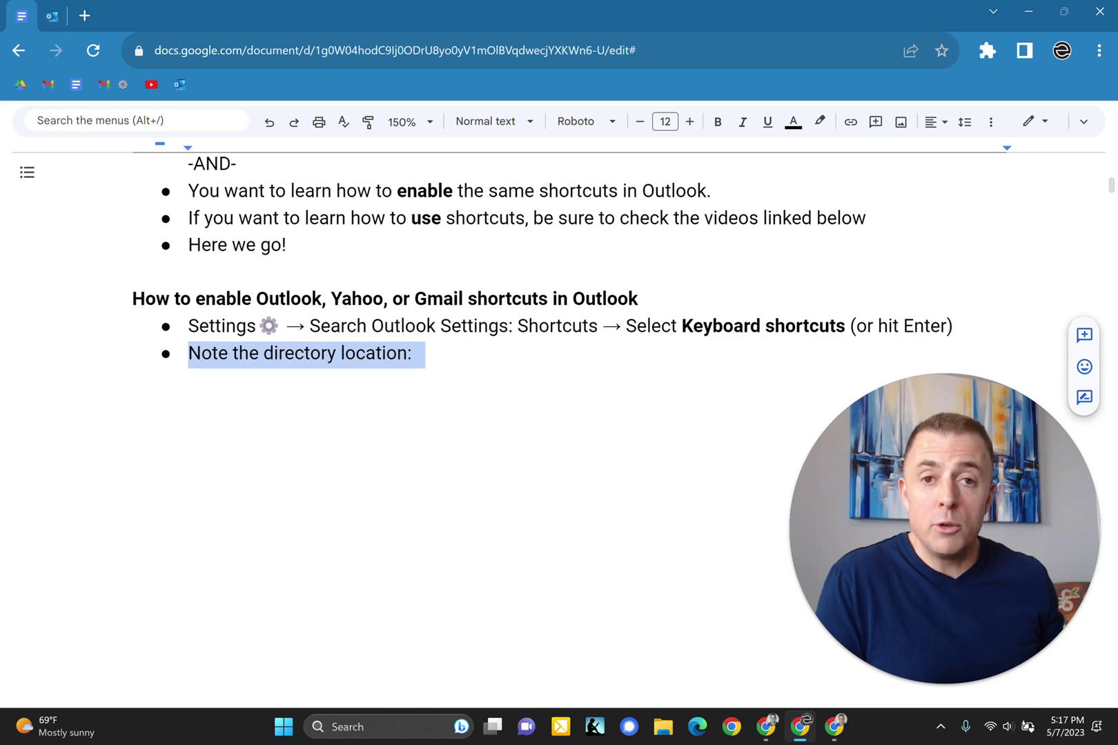
{"action": "key", "text": "ctrl+z"}
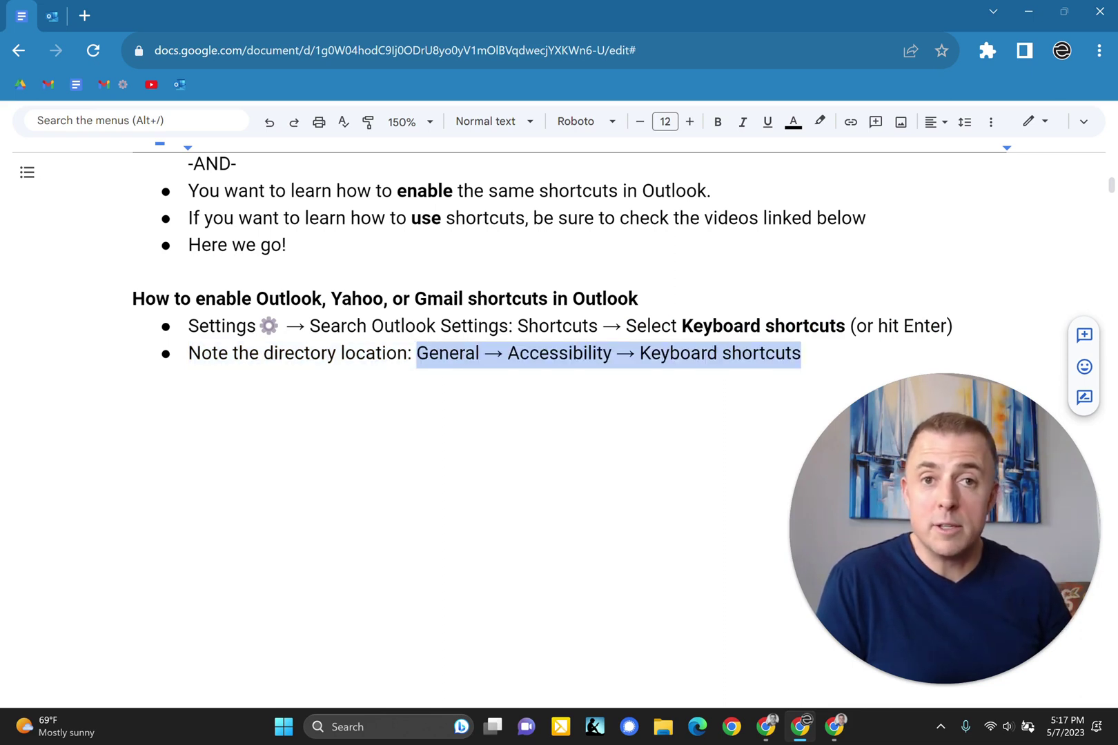
{"action": "key", "text": "ctrl+z"}
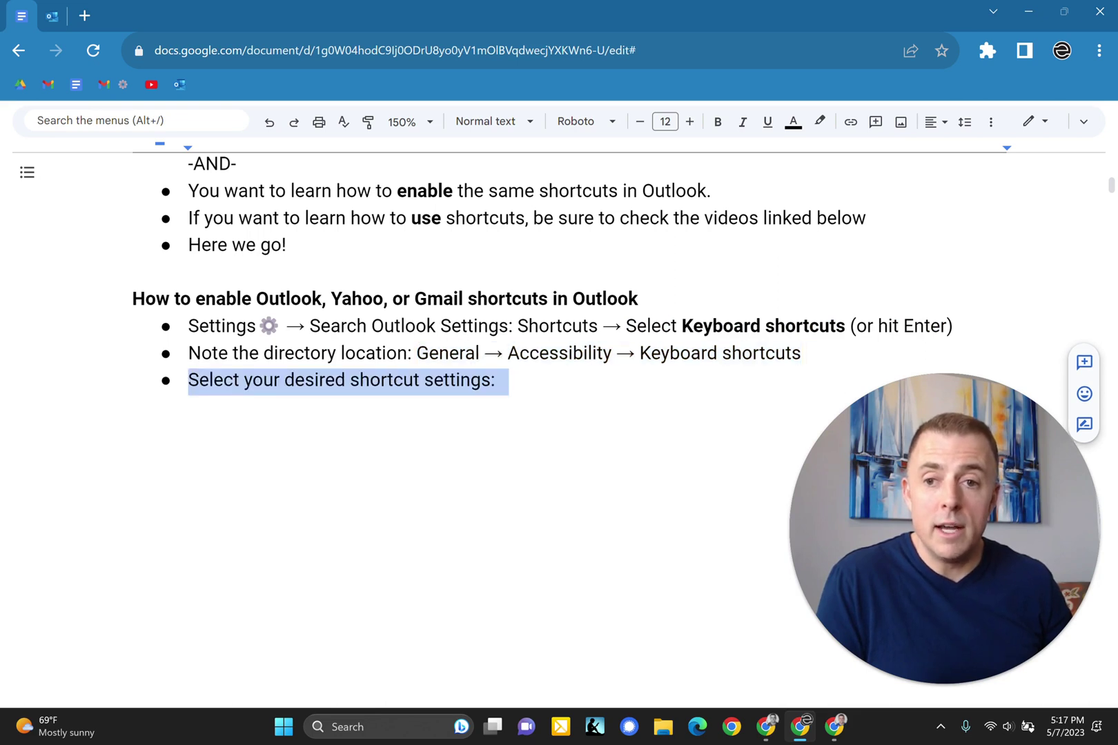
{"action": "key", "text": "ctrl+z"}
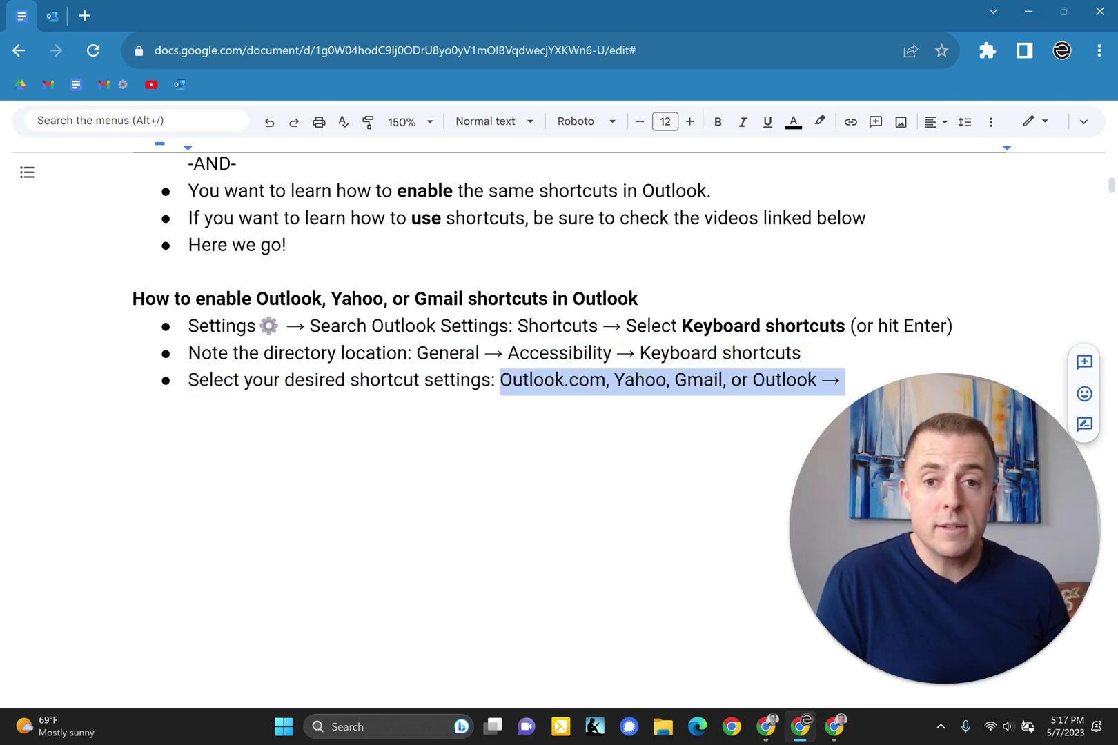
{"action": "scroll", "coordinate": [559, 414], "scroll_direction": "down", "scroll_amount": 1}
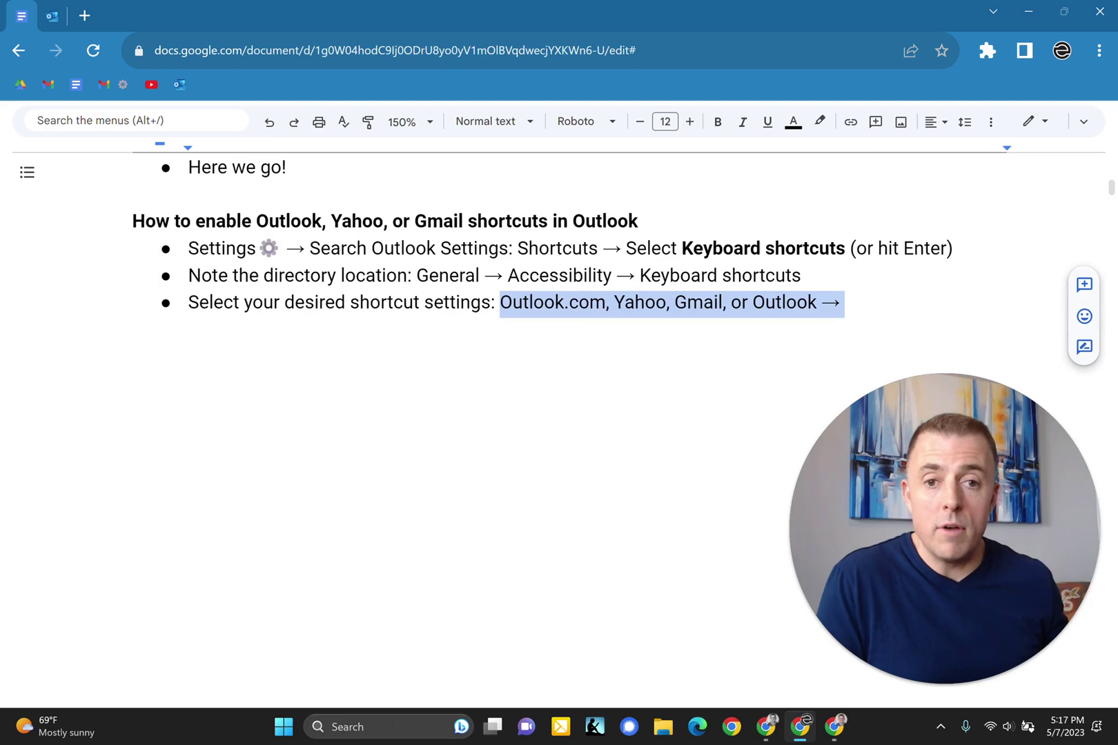
{"action": "key", "text": "ctrl+y"}
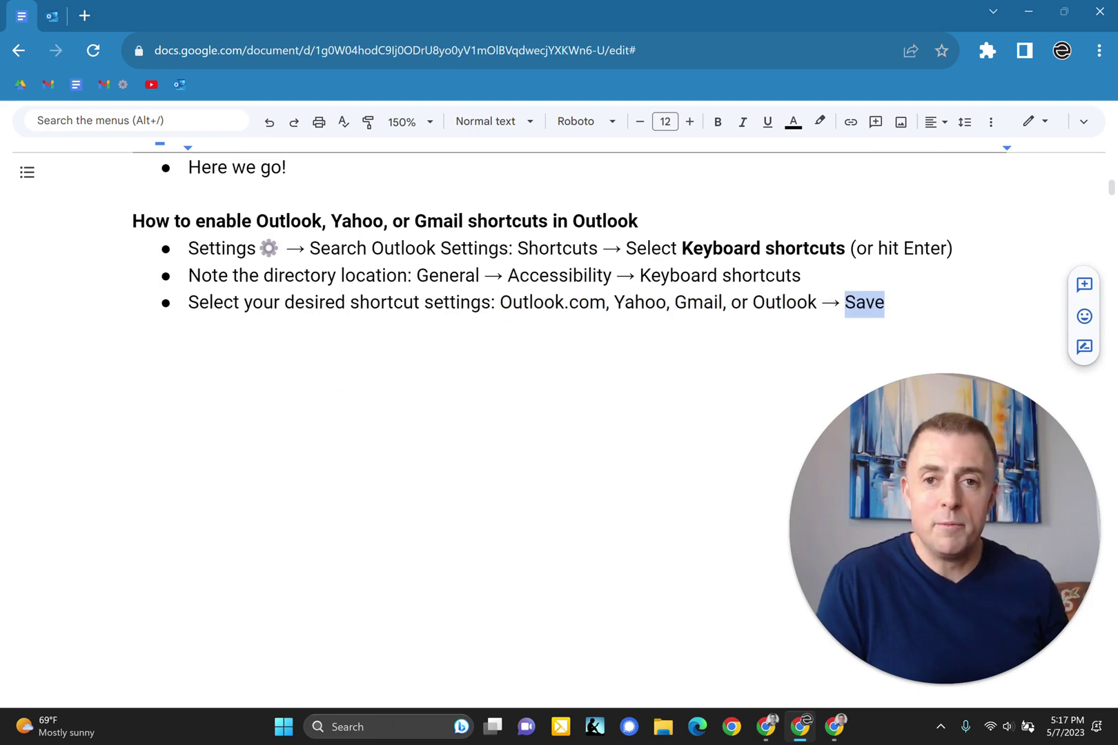
Step: In the Outlook mailbox, open Settings and search the settings for 'shortcuts'
{"action": "left_click", "coordinate": [47, 23]}
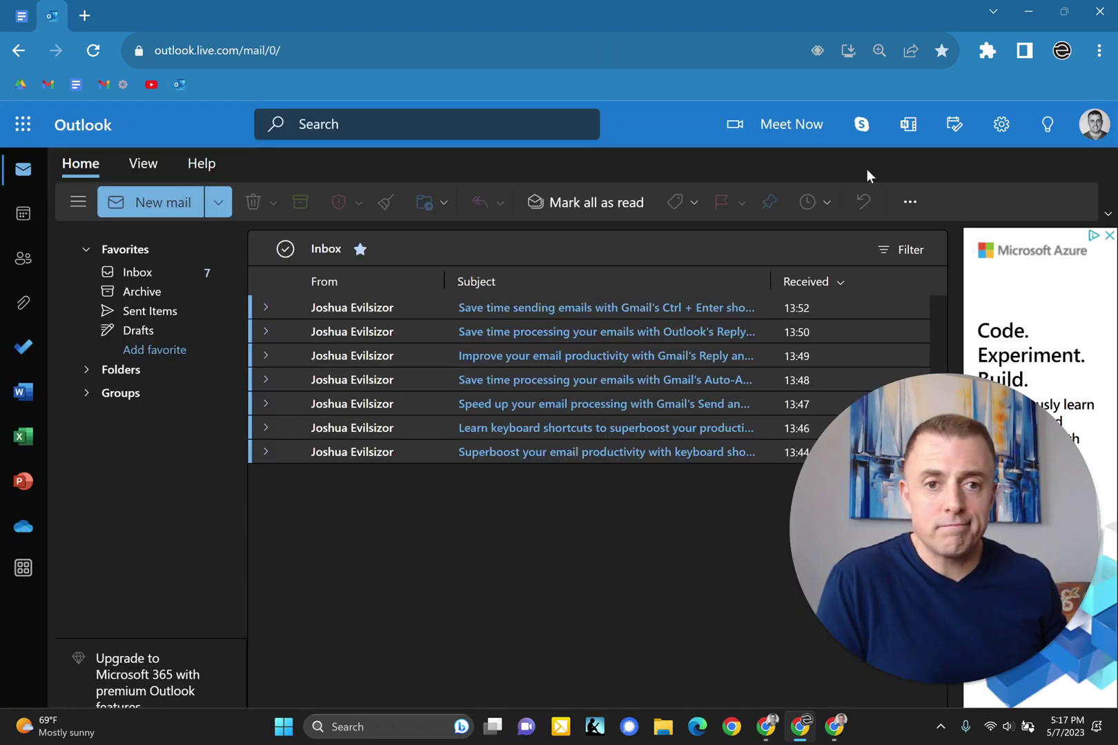
{"action": "left_click", "coordinate": [1007, 130]}
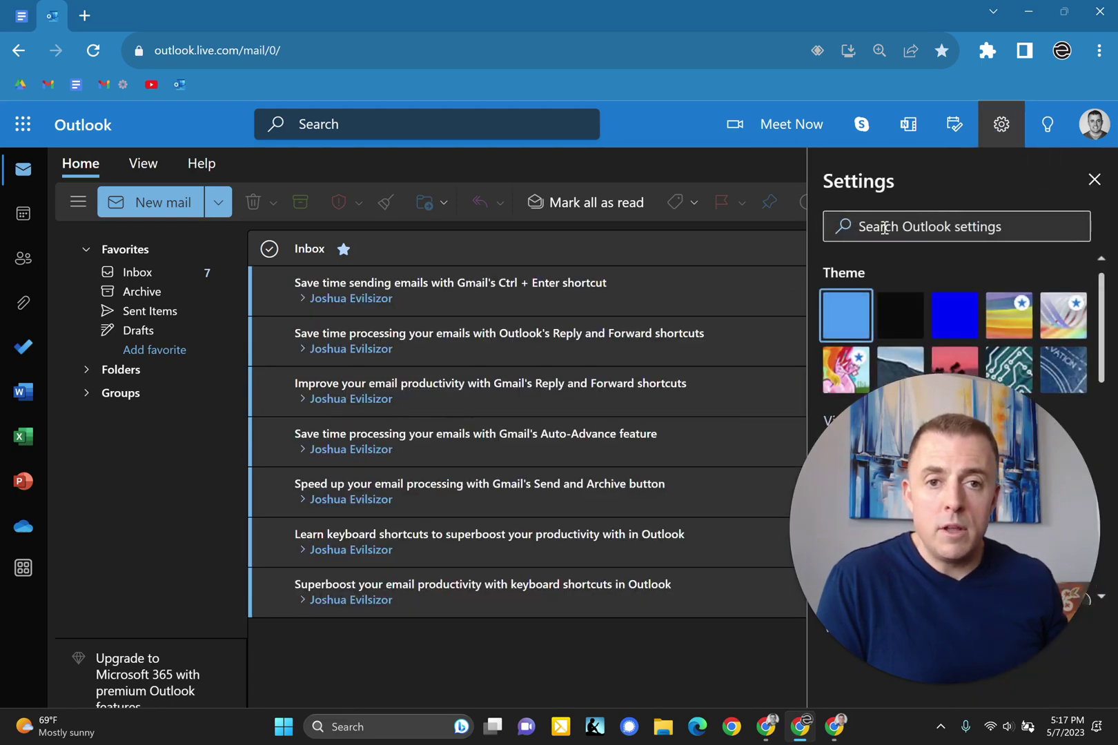
{"action": "left_click", "coordinate": [882, 228]}
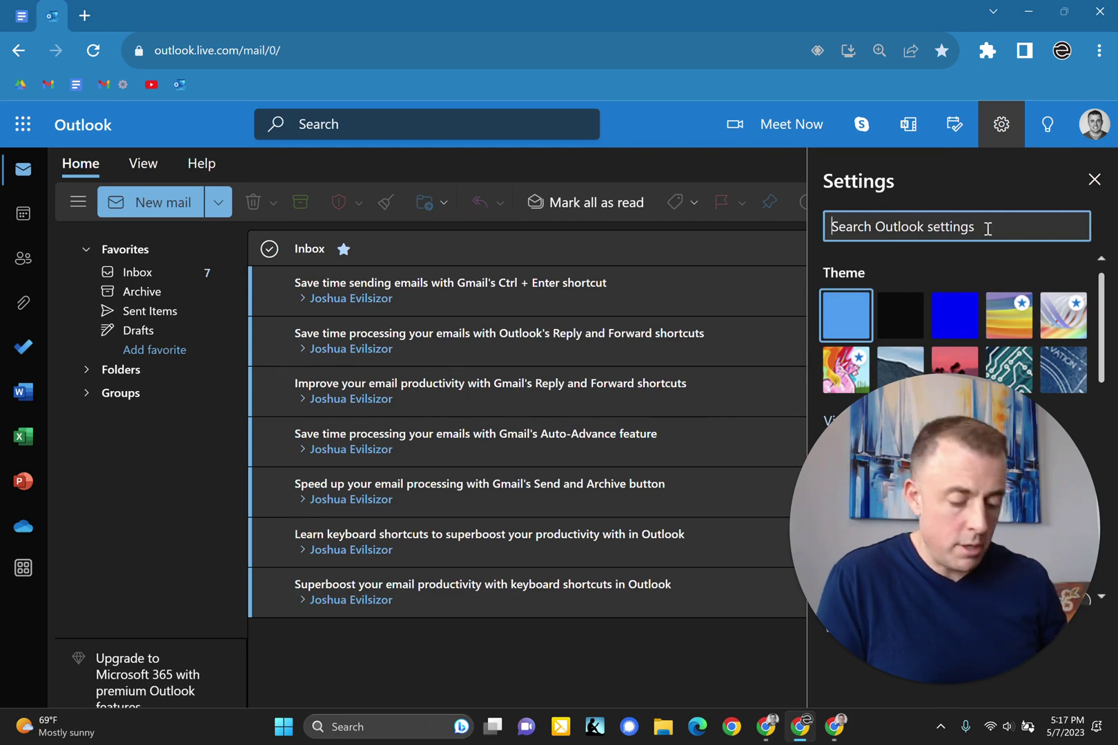
{"action": "type", "text": "shortcu"}
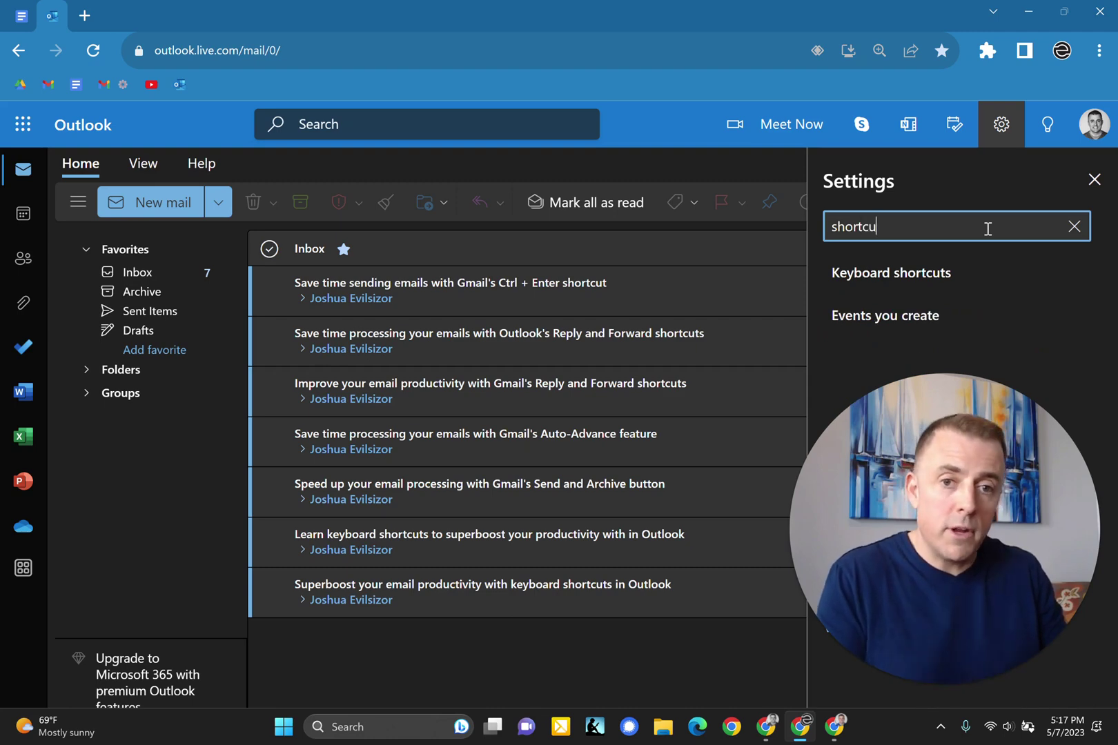
{"action": "type", "text": "ts"}
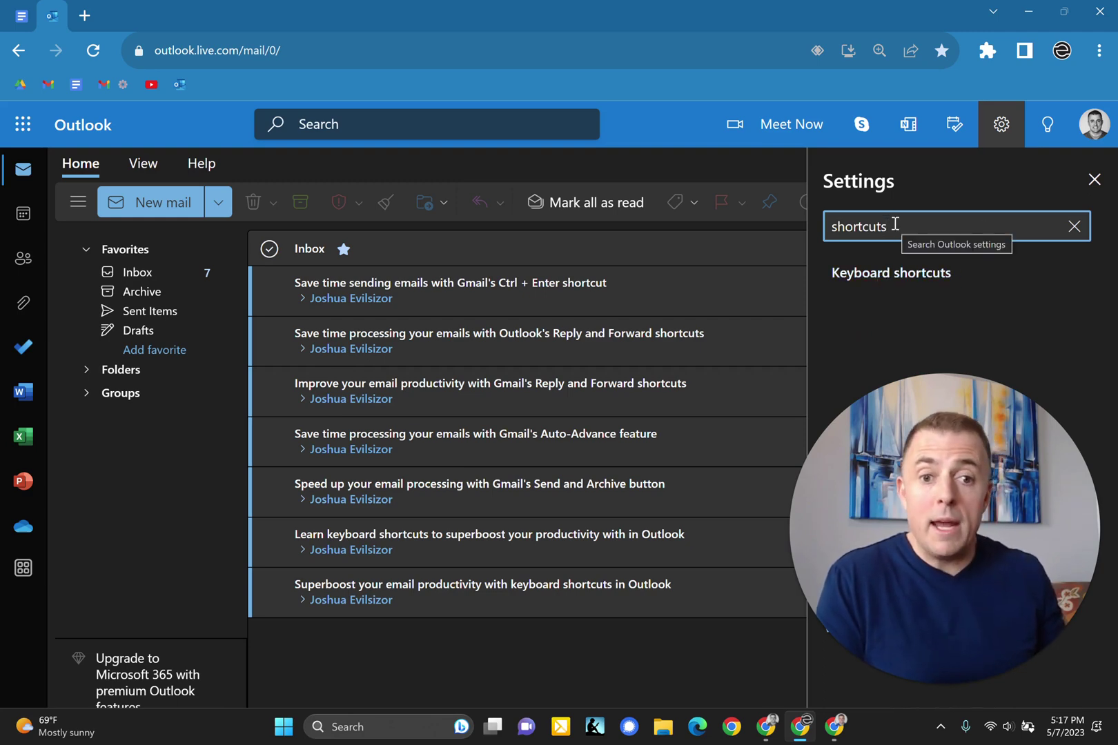
Step: In Keyboard shortcuts, choose the Gmail shortcut style, then close Settings to return to the Inbox
{"action": "key", "text": "Return"}
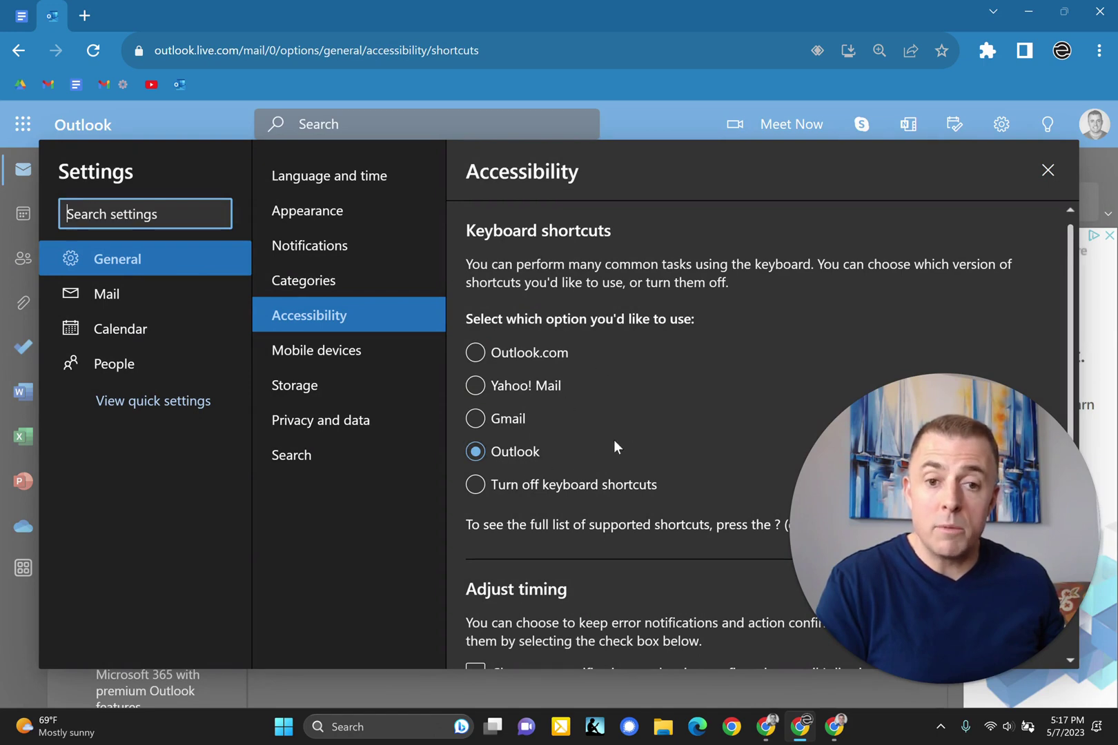
{"action": "left_click", "coordinate": [514, 419]}
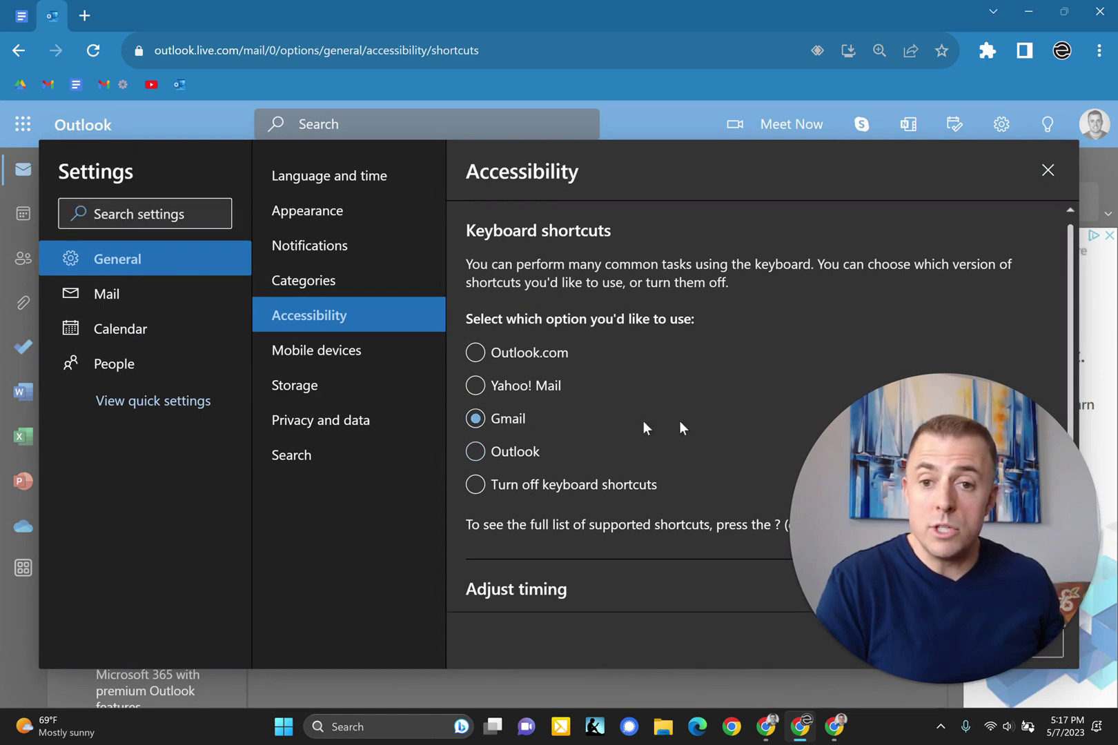
{"action": "left_click", "coordinate": [529, 358]}
{"action": "left_click", "coordinate": [554, 388]}
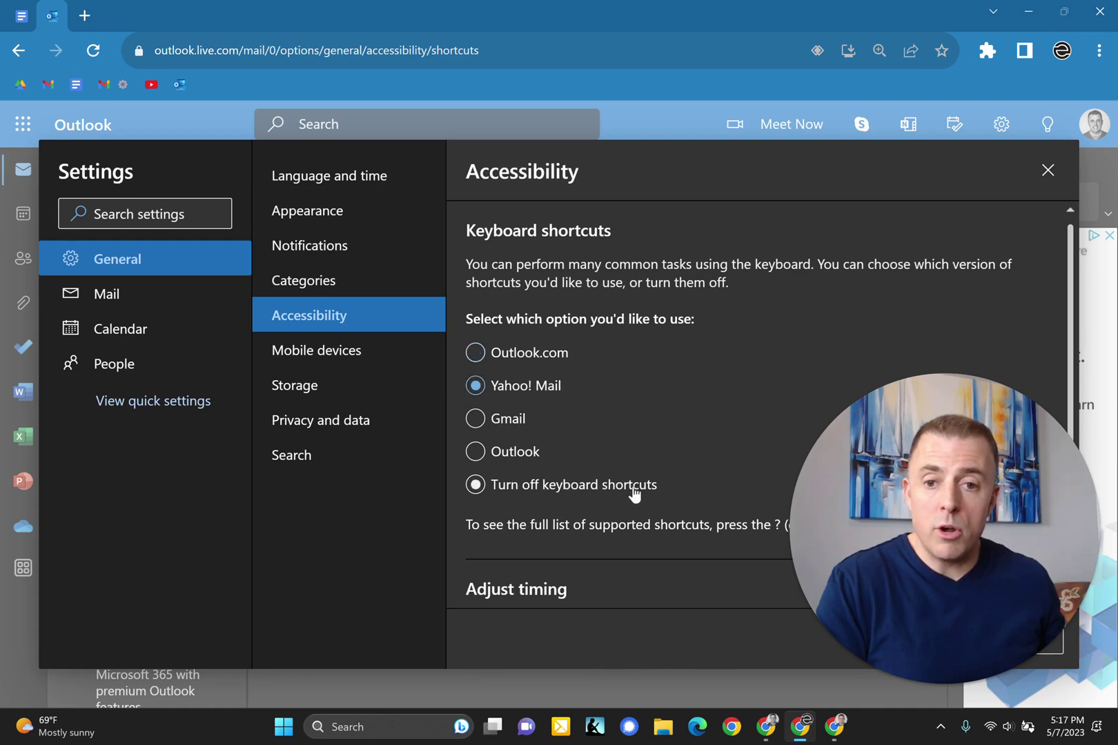
{"action": "left_click", "coordinate": [492, 420]}
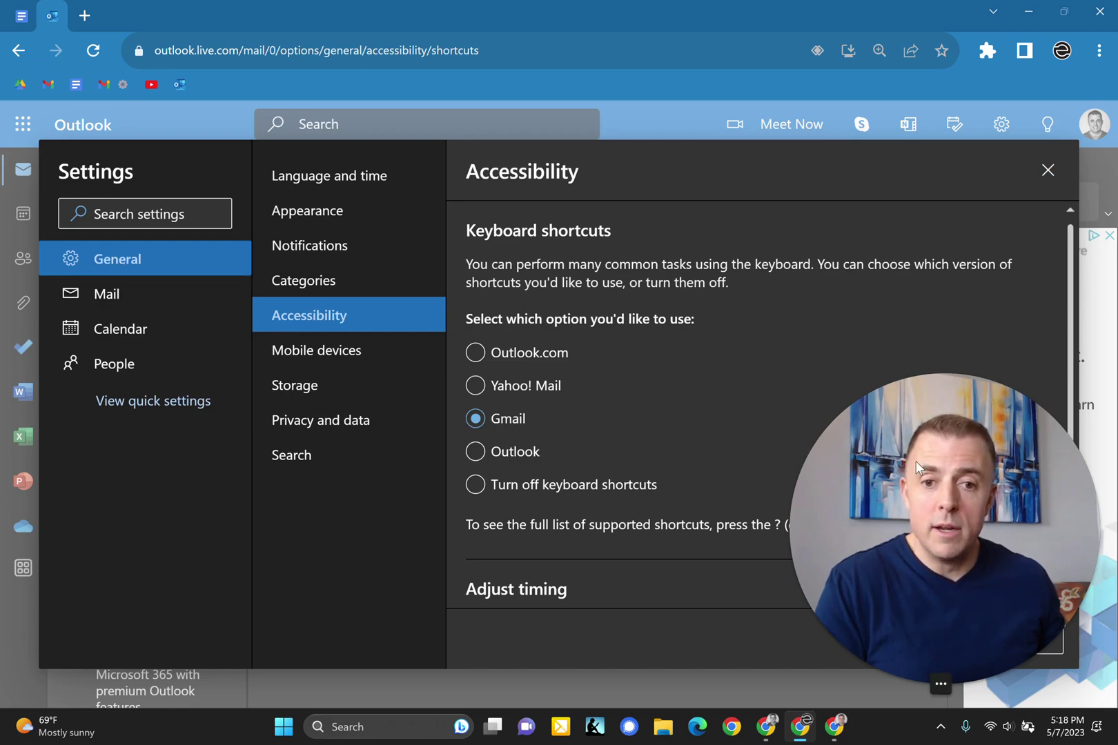
{"action": "left_click_drag", "start_coordinate": [928, 541], "coordinate": [596, 541]}
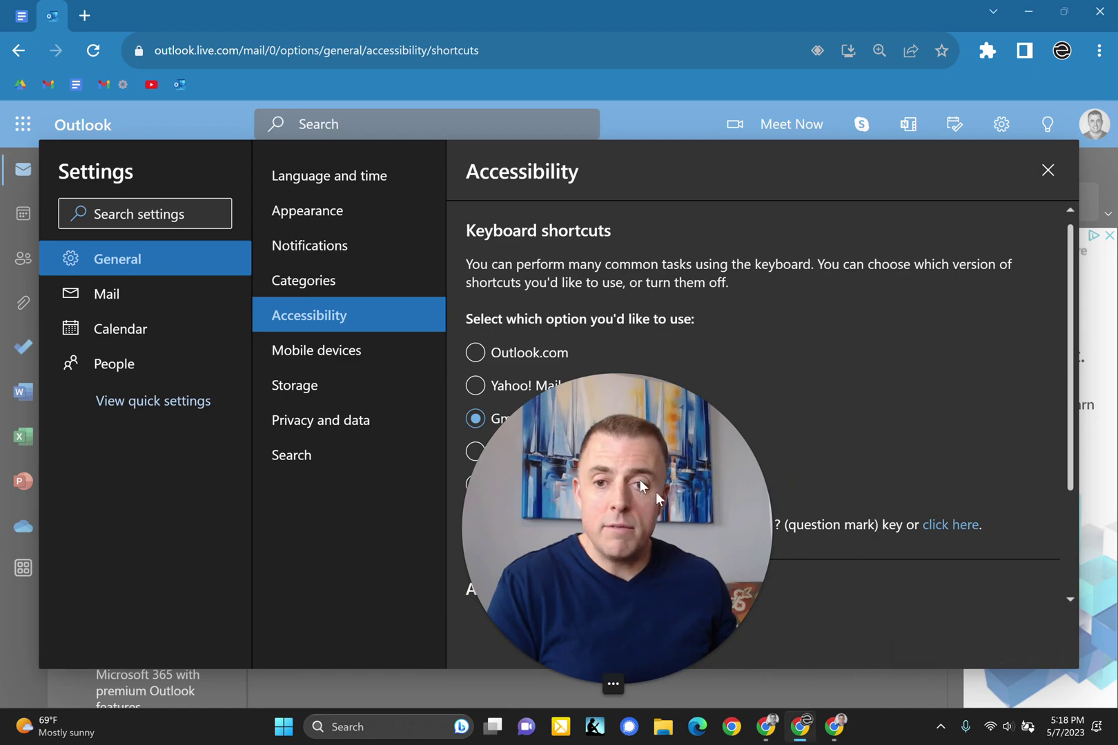
{"action": "left_click_drag", "start_coordinate": [656, 492], "coordinate": [1042, 589]}
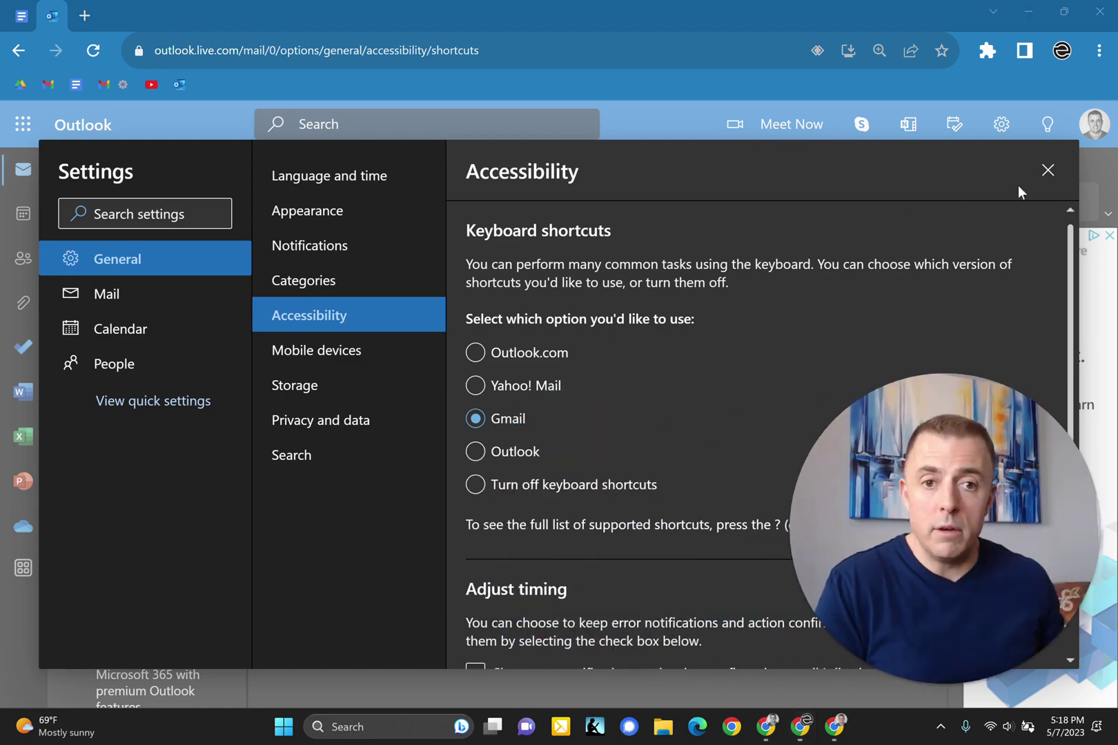
{"action": "left_click", "coordinate": [1046, 172]}
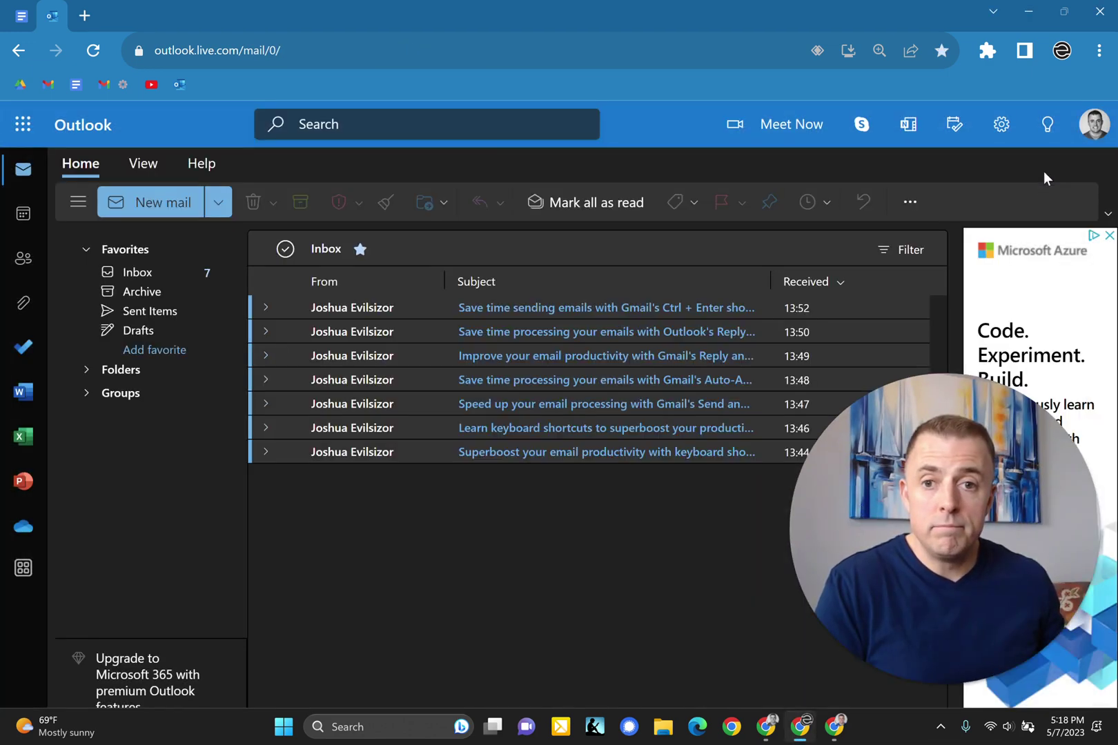
Step: In the notes document, redo the 'That's it!' bullet, 'How to view shortcuts' heading and 'Shift + ?' bullets
{"action": "left_click", "coordinate": [21, 15]}
{"action": "key", "text": "Right"}
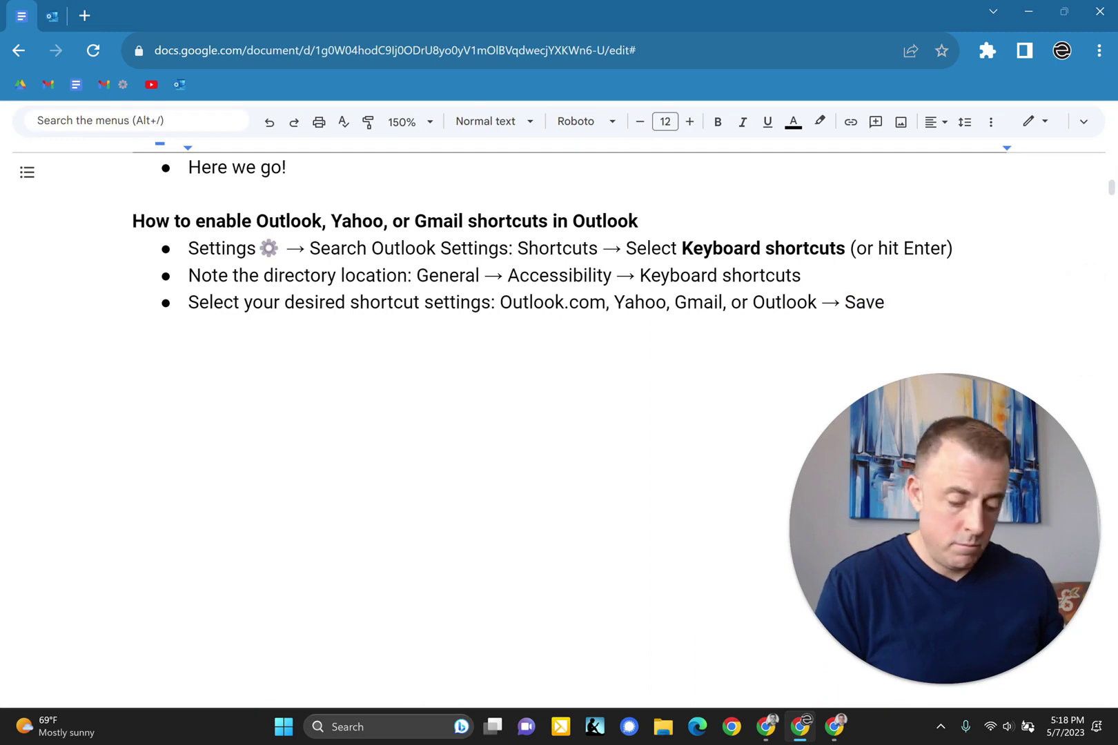
{"action": "key", "text": "ctrl+y"}
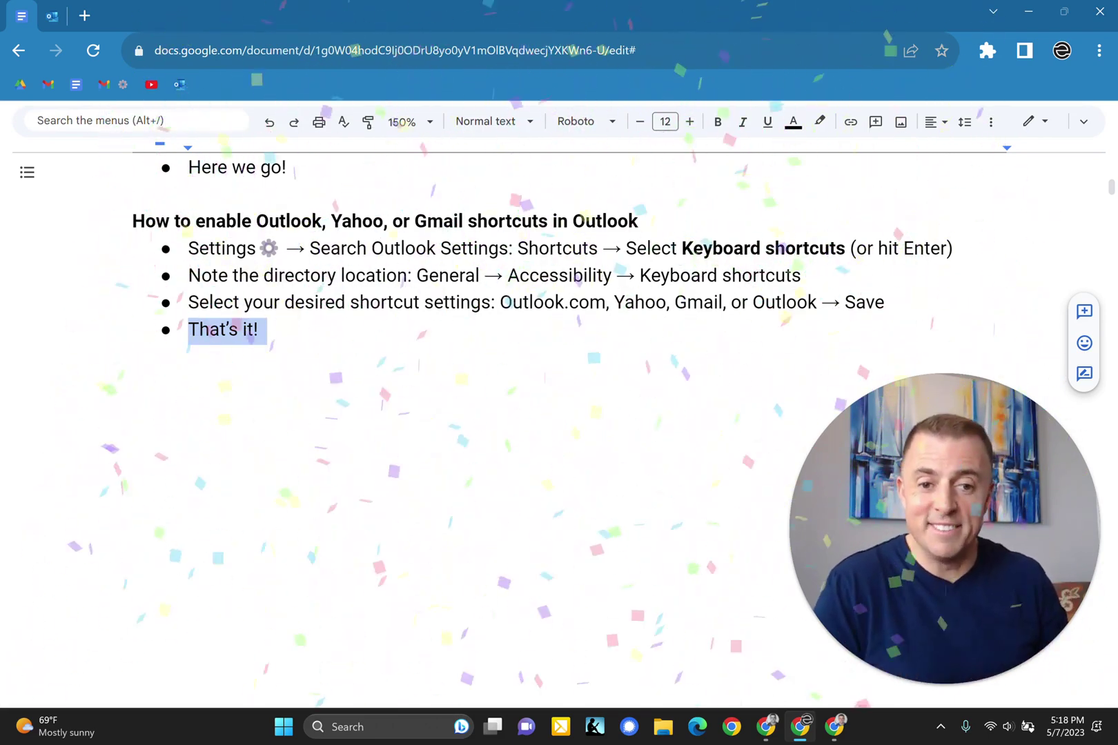
{"action": "key", "text": "ctrl+y"}
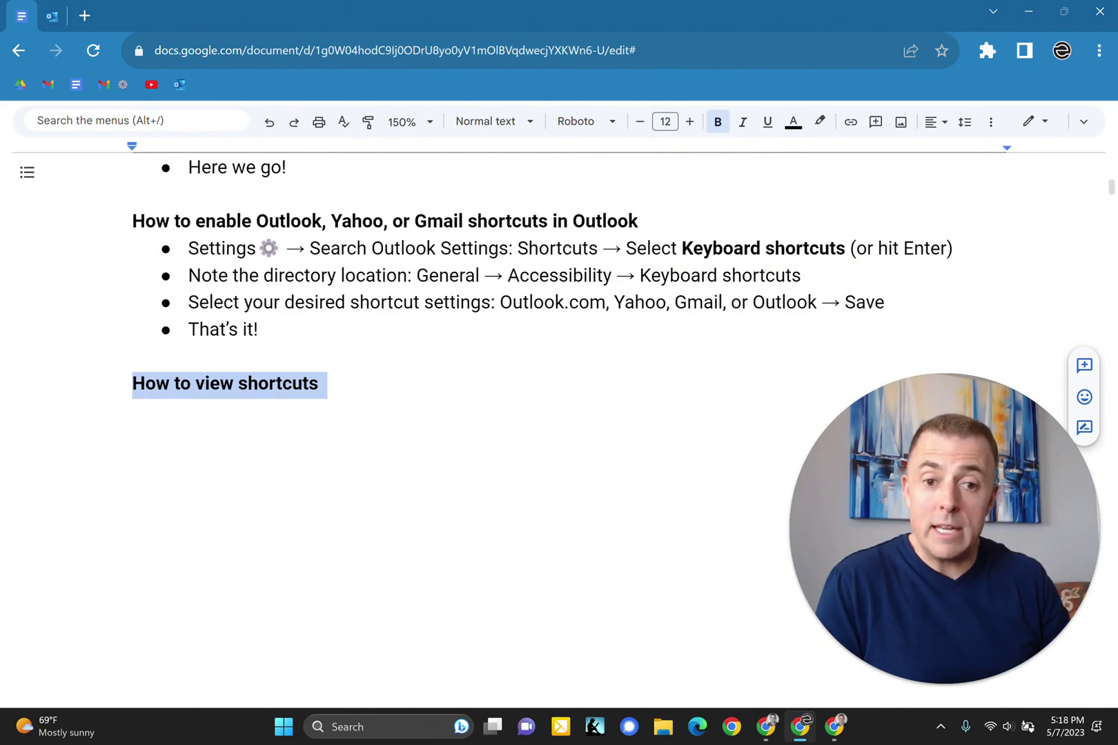
{"action": "key", "text": "ctrl+y"}
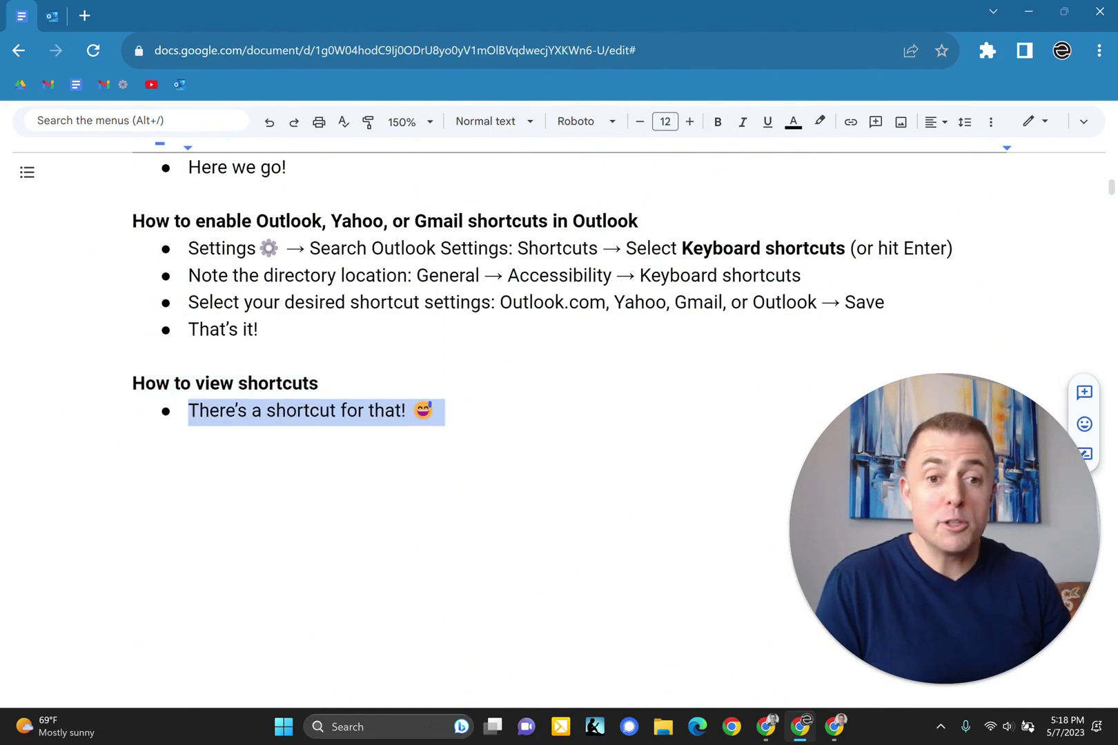
{"action": "key", "text": "ctrl+y"}
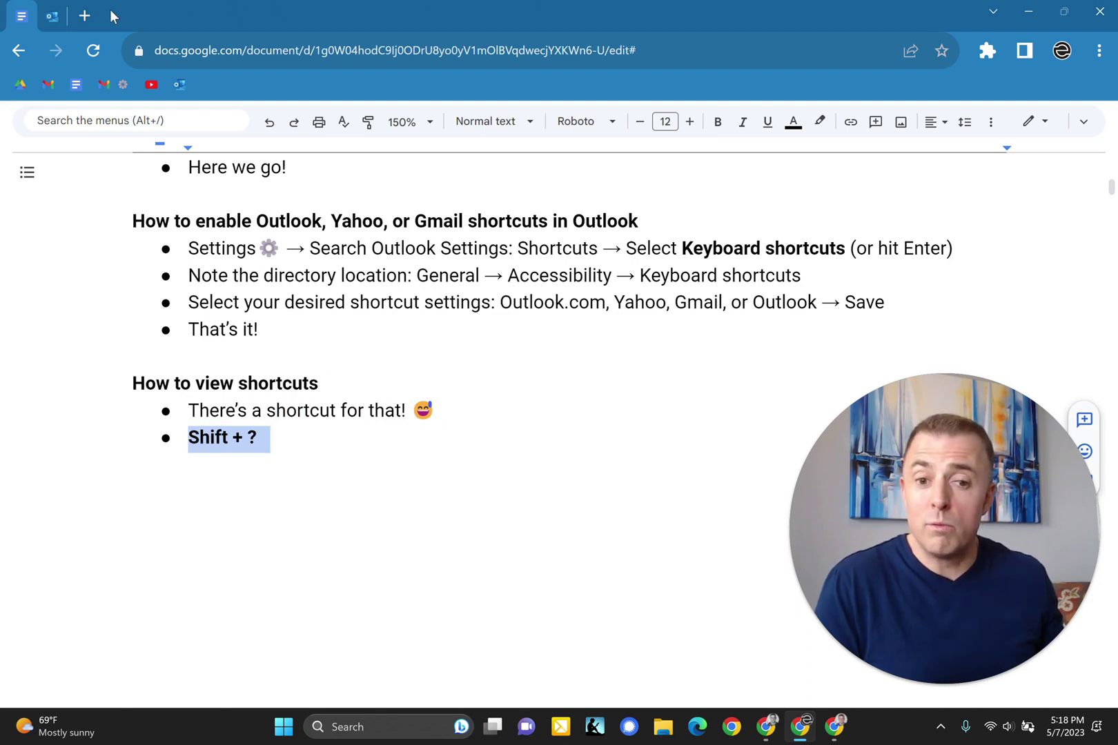
Step: Zoom in on Outlook, show the Shift+? keyboard shortcuts overlay, then close it
{"action": "left_click", "coordinate": [54, 19]}
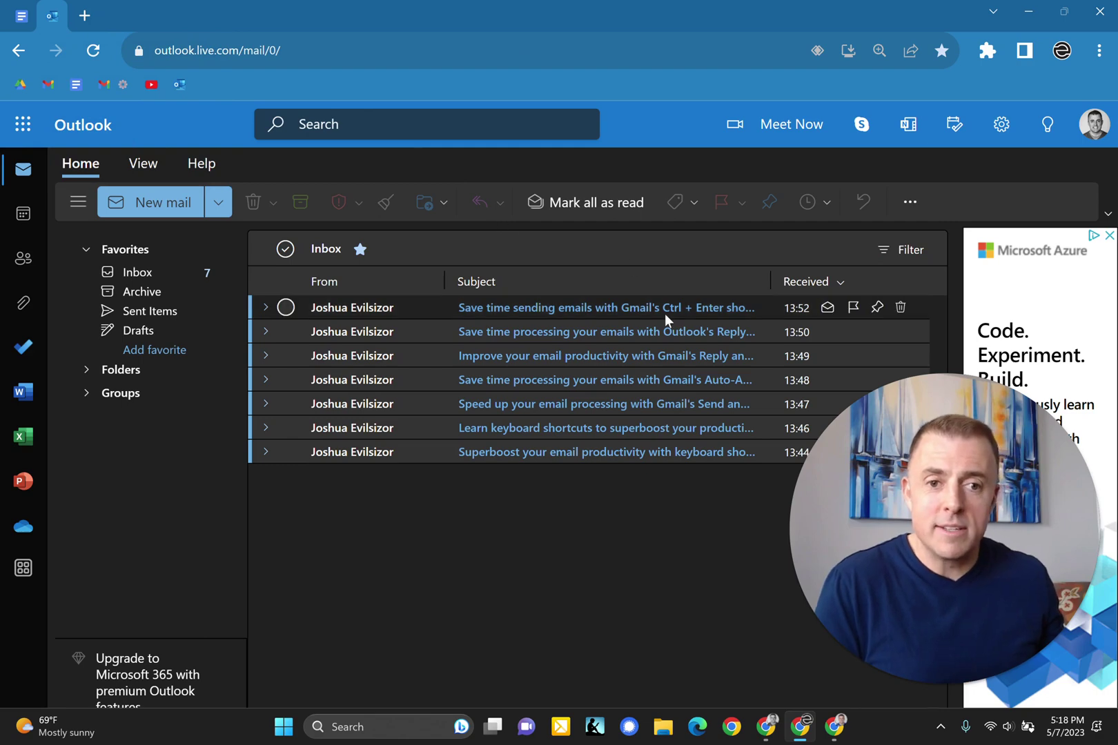
{"action": "key", "text": "ctrl+minus"}
{"action": "key", "text": "ctrl+plus"}
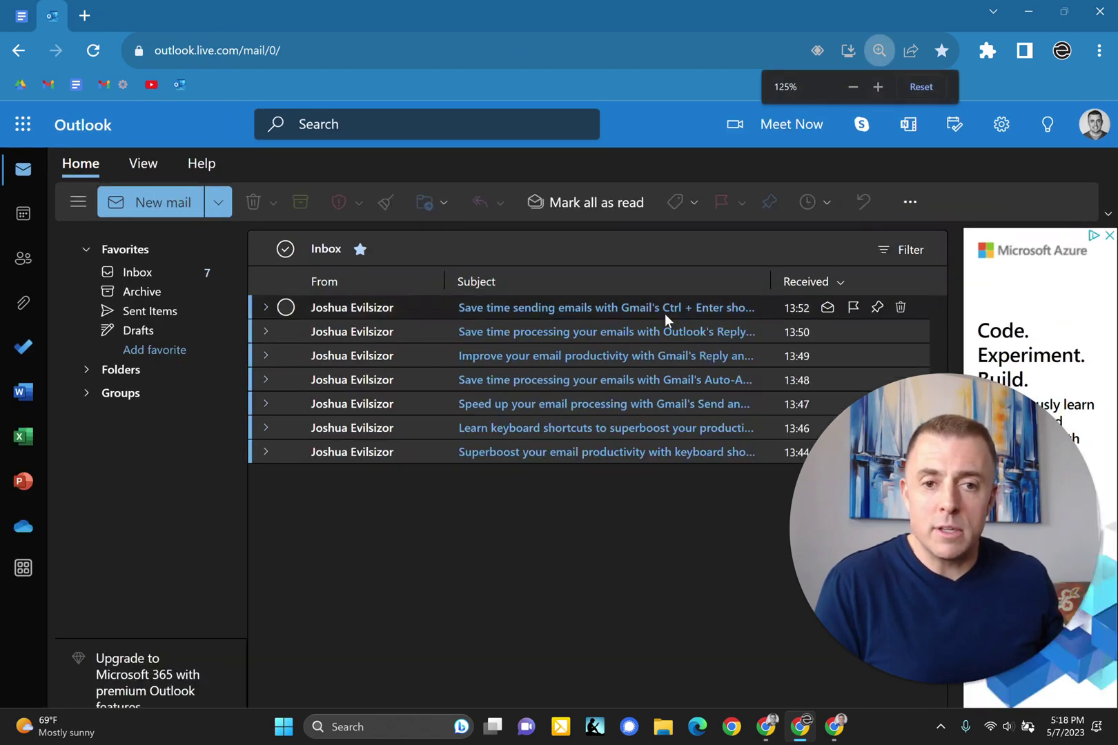
{"action": "key", "text": "ctrl+plus"}
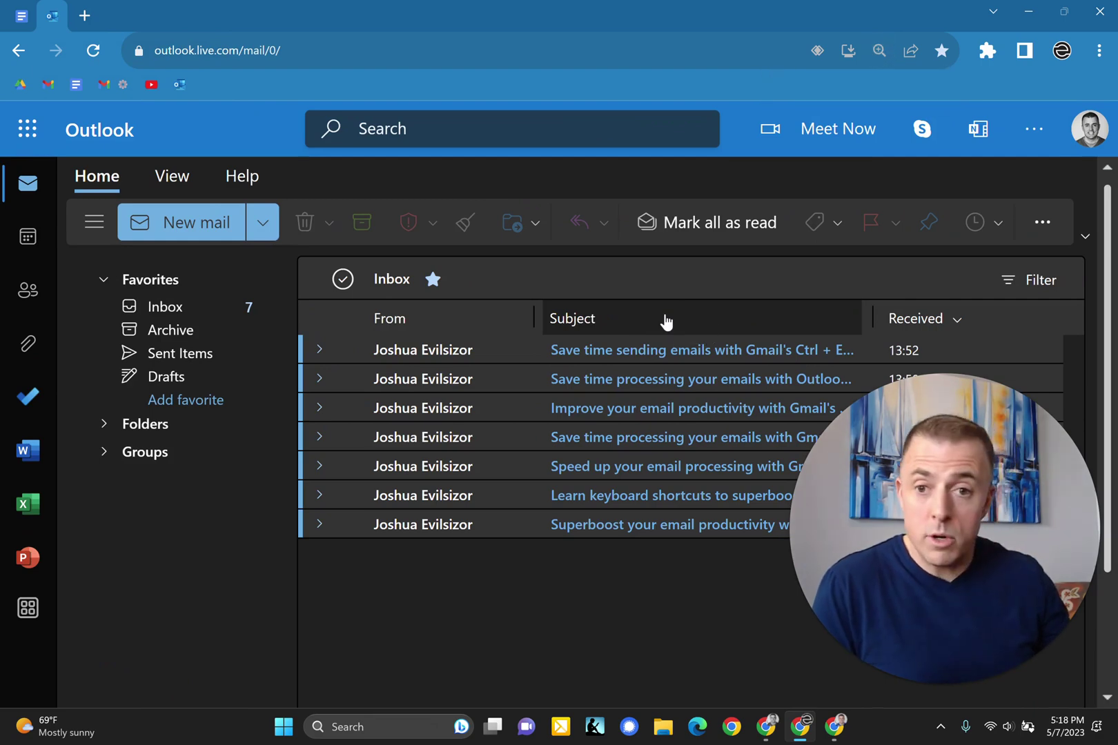
{"action": "key", "text": "question"}
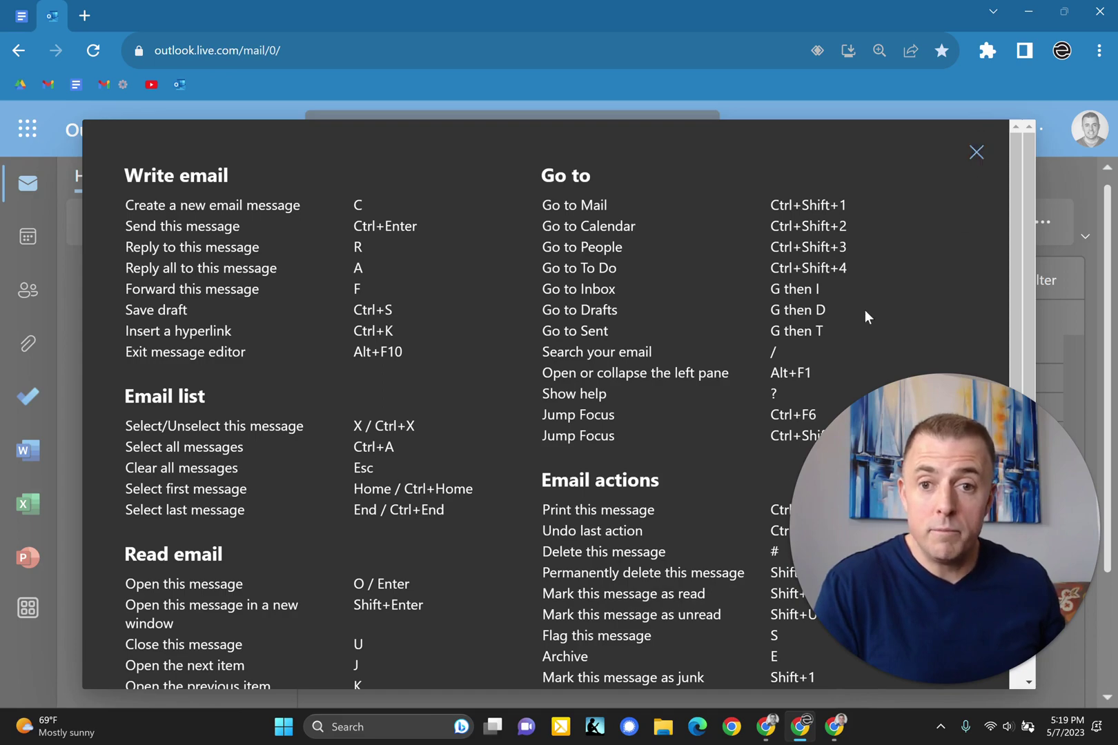
{"action": "scroll", "coordinate": [833, 316], "scroll_direction": "down", "scroll_amount": 3}
{"action": "scroll", "coordinate": [833, 316], "scroll_direction": "up", "scroll_amount": 3}
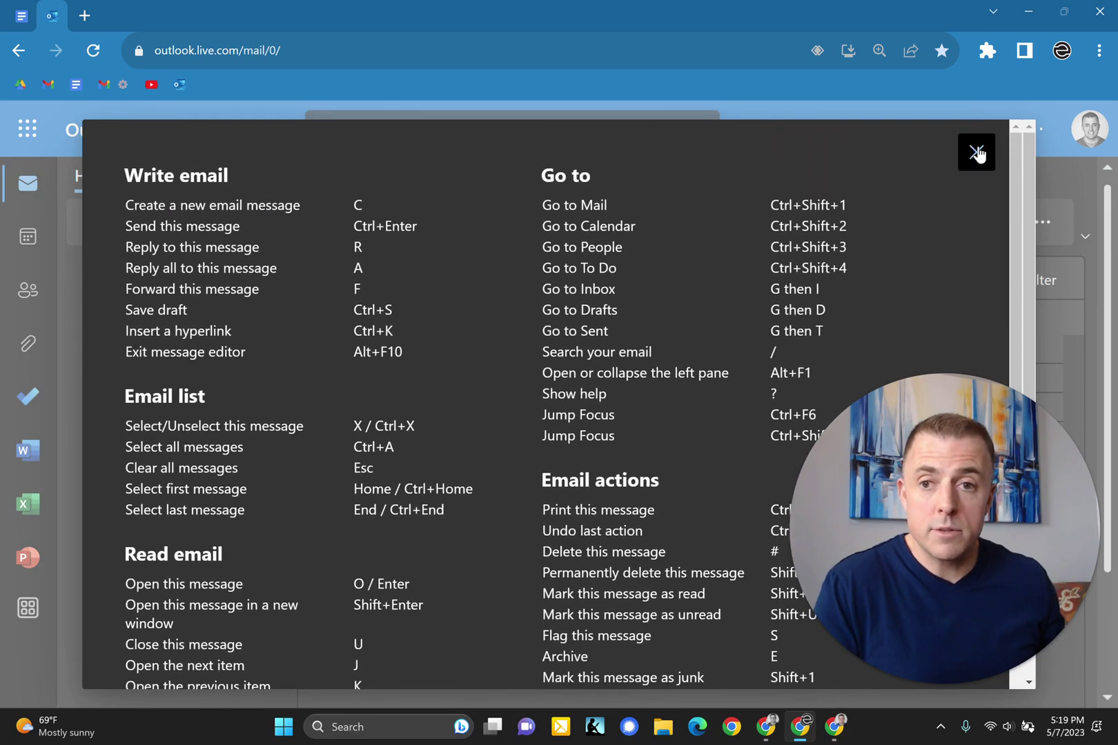
{"action": "left_click", "coordinate": [975, 152]}
Step: Back in the notes, restore 'That's it' and the 'Pro: Use shortcuts like a superhuman' section's three bullets
{"action": "left_click", "coordinate": [22, 15]}
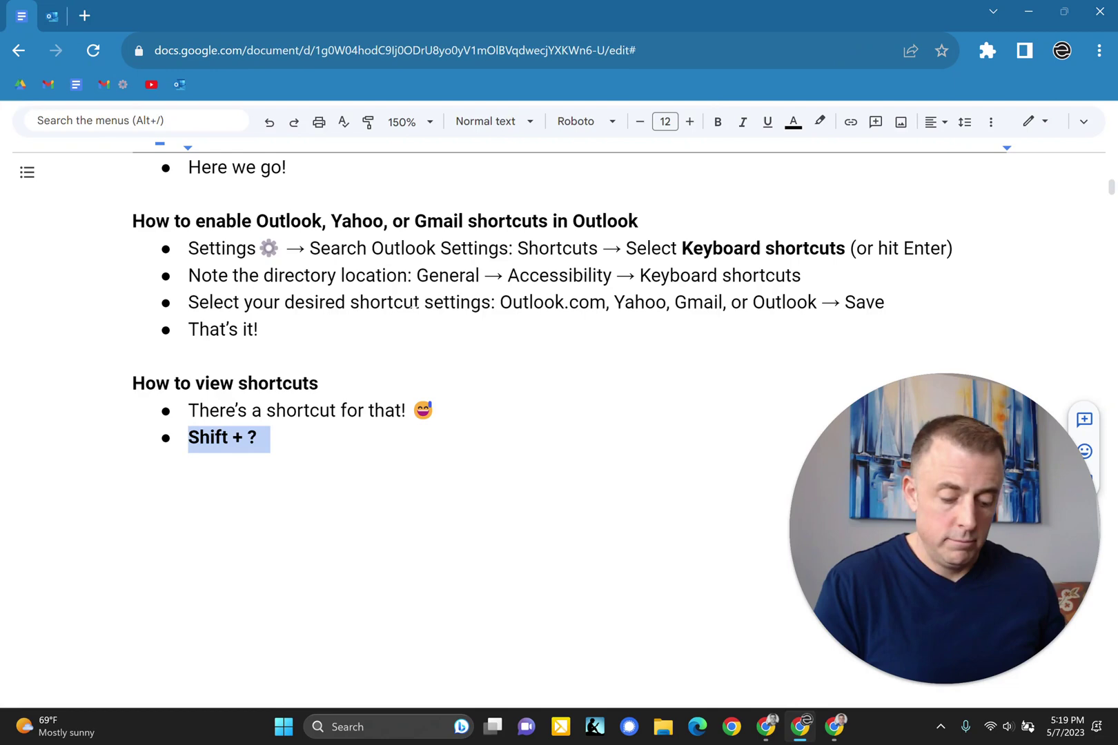
{"action": "key", "text": "ctrl+z"}
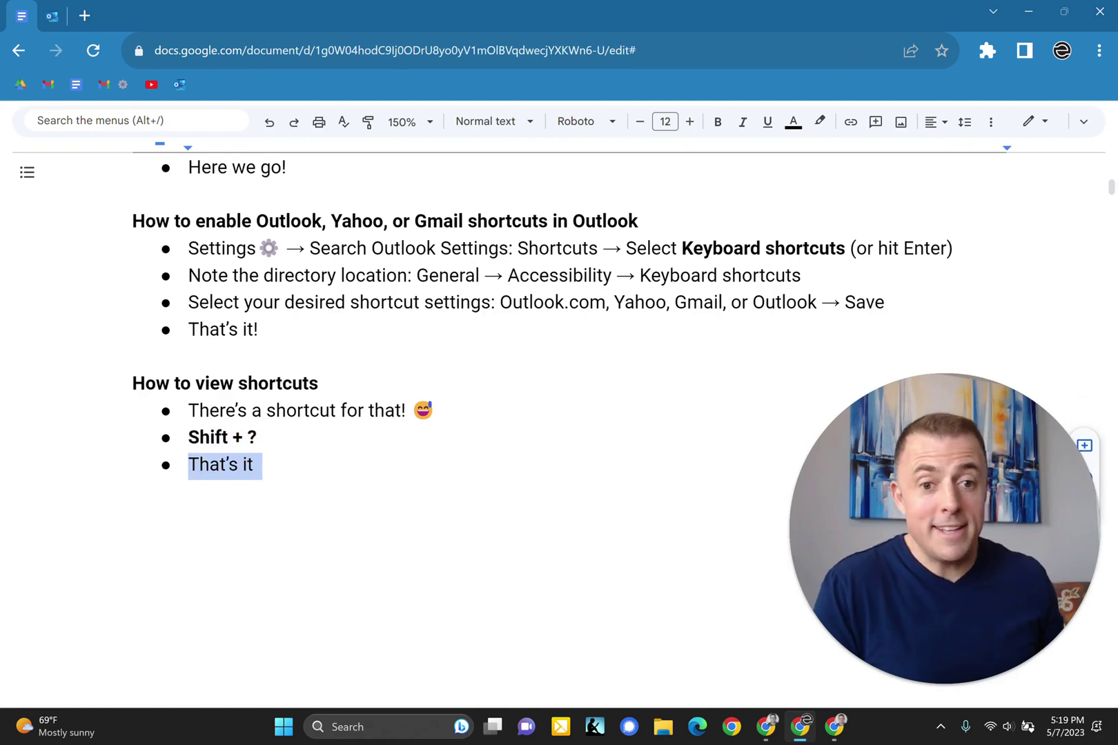
{"action": "key", "text": "ctrl+z"}
{"action": "scroll", "coordinate": [414, 414], "scroll_direction": "down", "scroll_amount": 2}
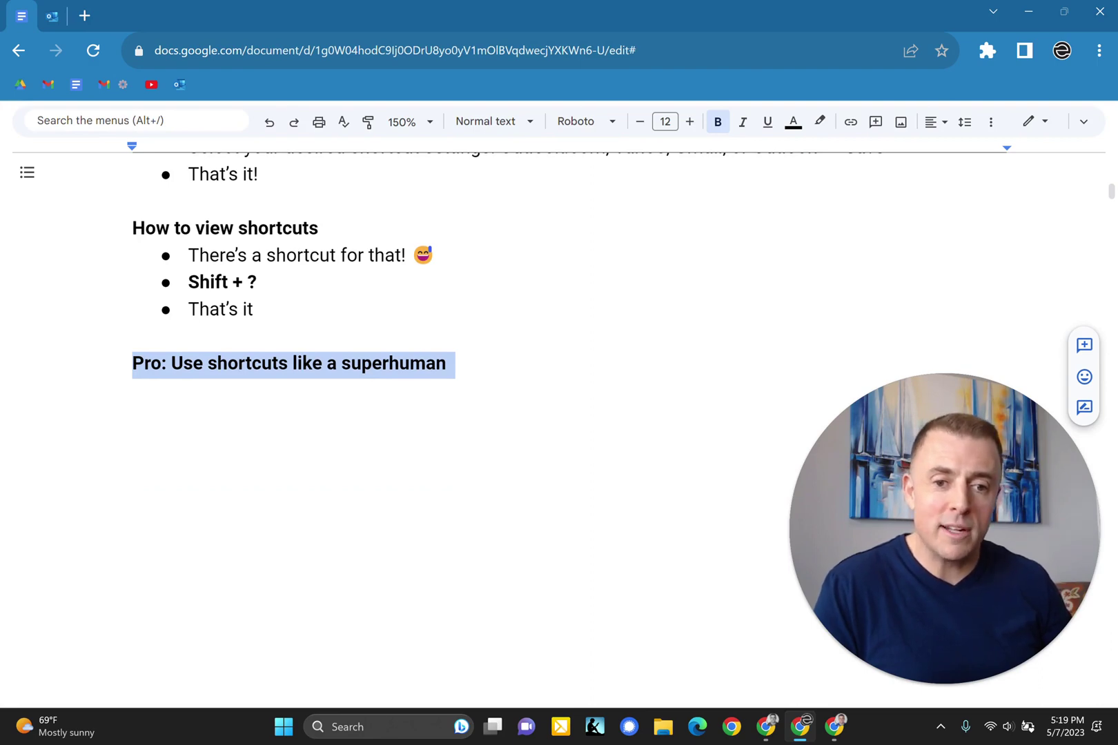
{"action": "key", "text": "ctrl+z"}
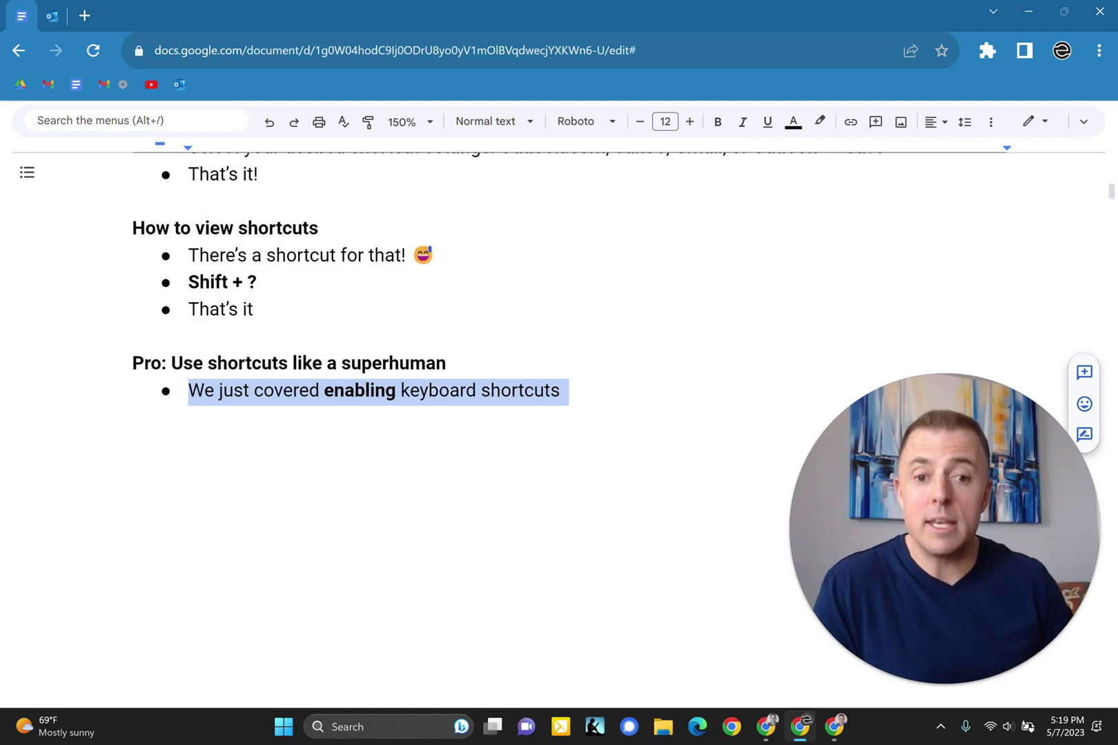
{"action": "key", "text": "ctrl+z"}
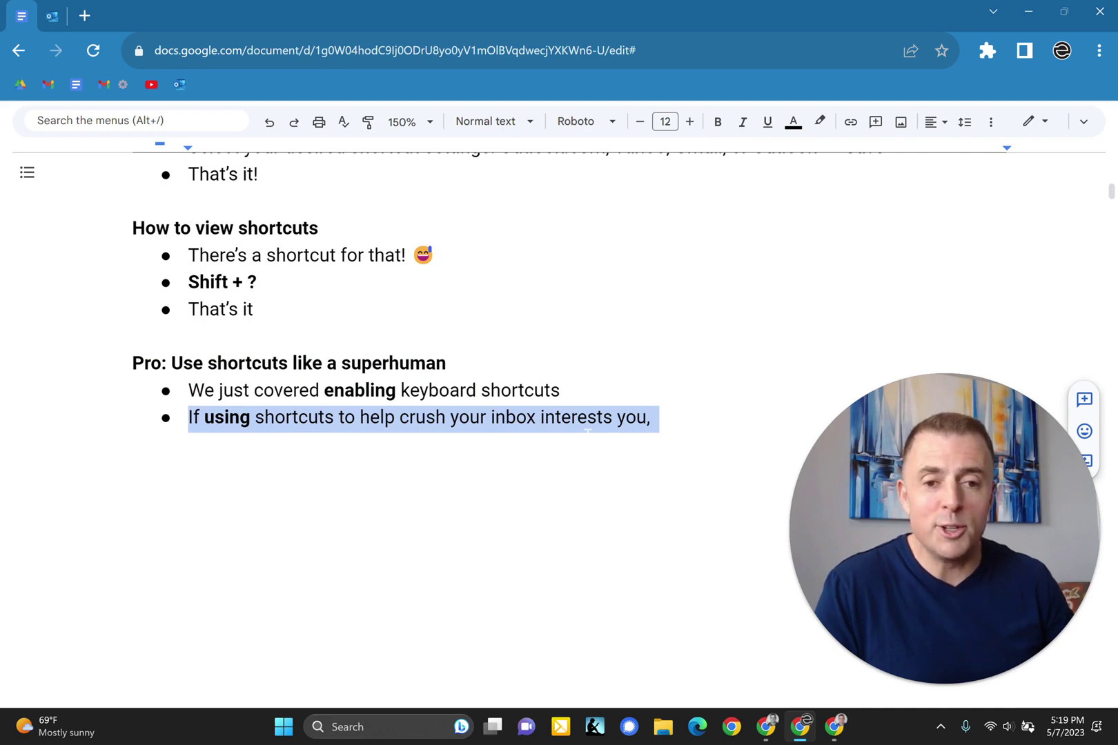
{"action": "key", "text": "ctrl+z"}
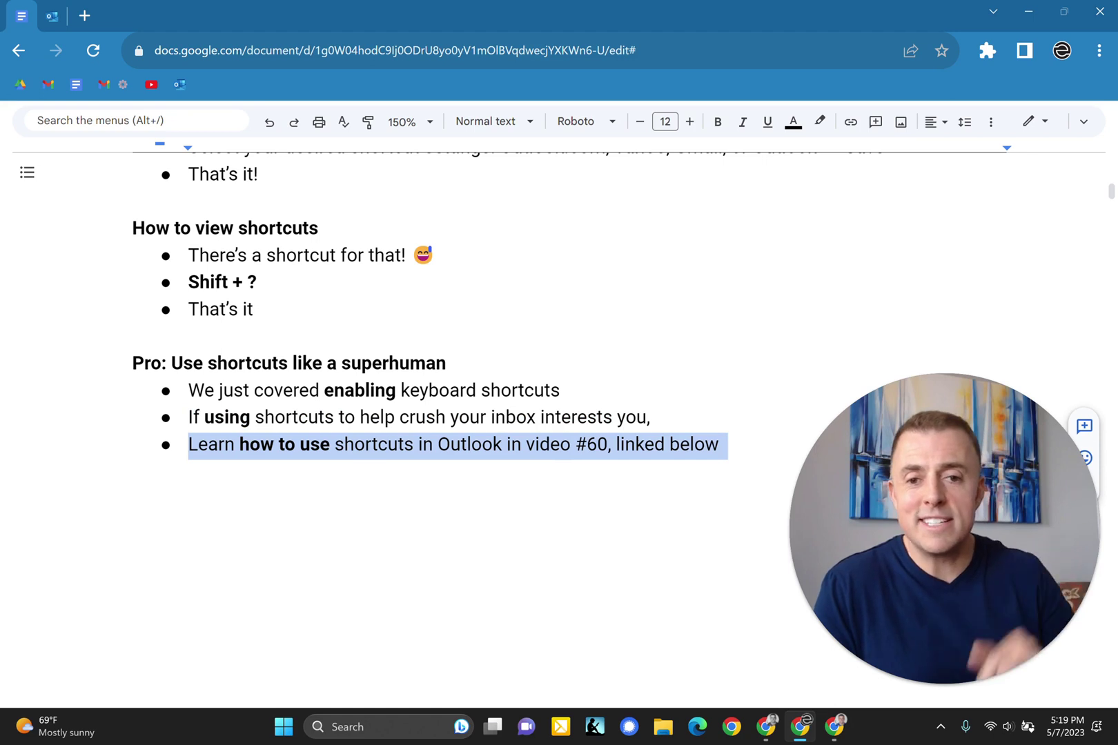
Step: Restore the 'Want more?' heading, its know-how and know-why bullets, and the 'Helpful?' heading
{"action": "key", "text": "ctrl+z"}
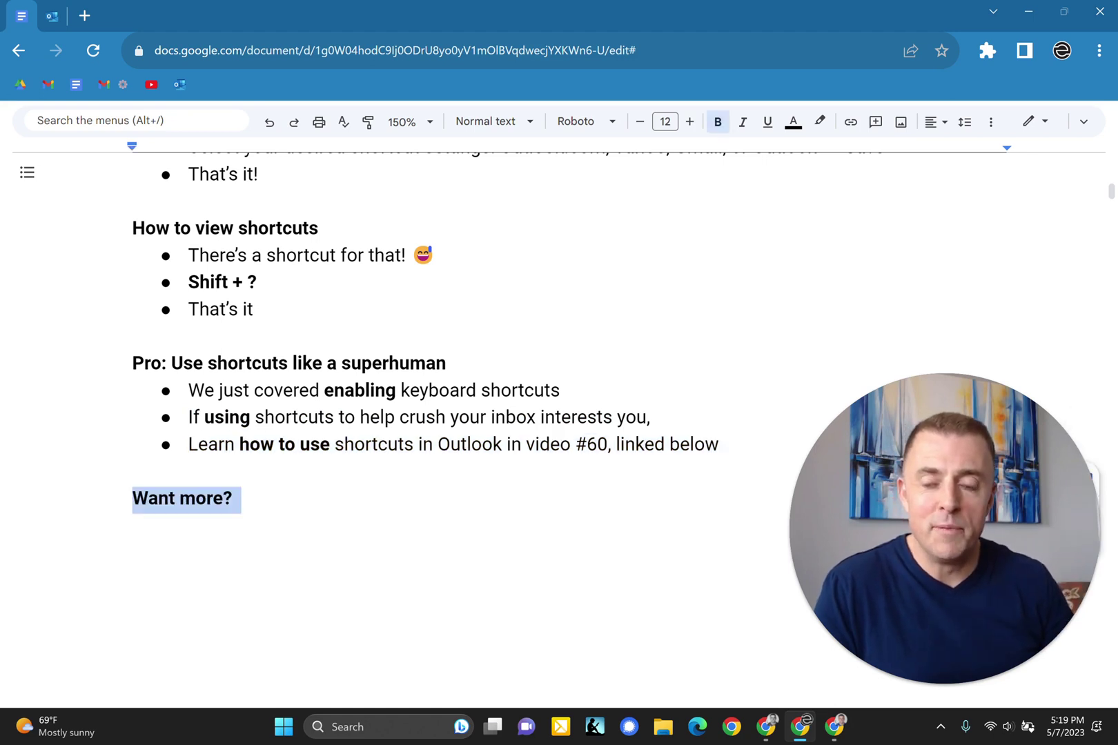
{"action": "key", "text": "ctrl+y"}
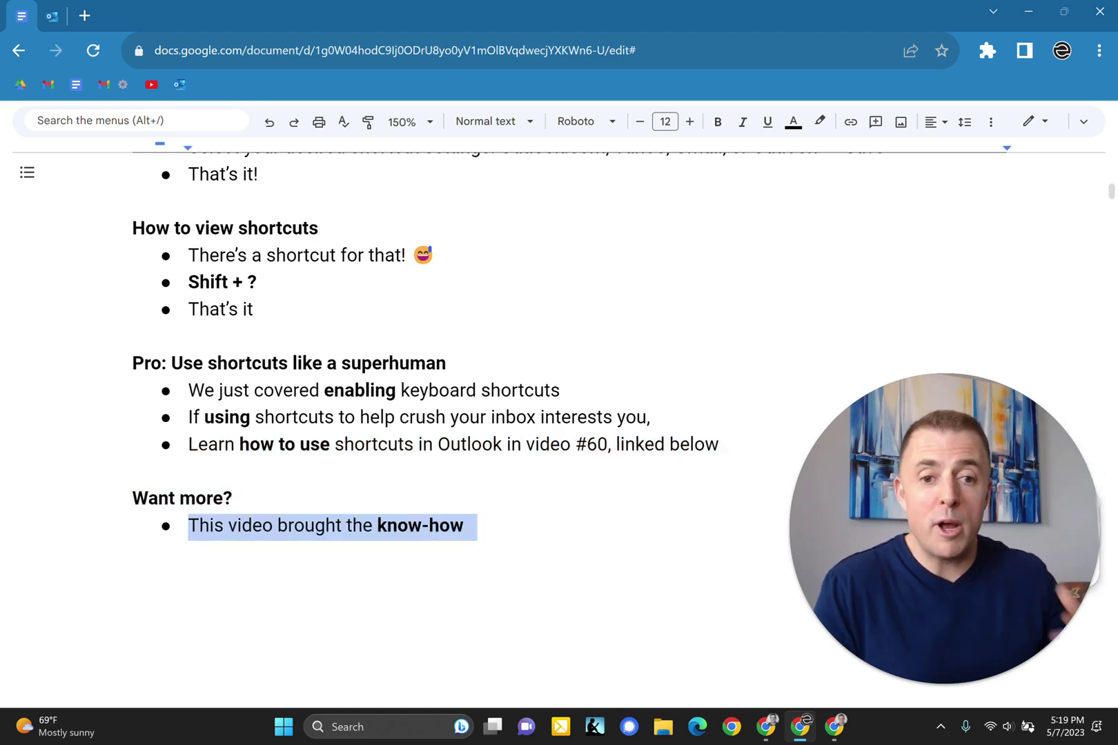
{"action": "key", "text": "ctrl+y"}
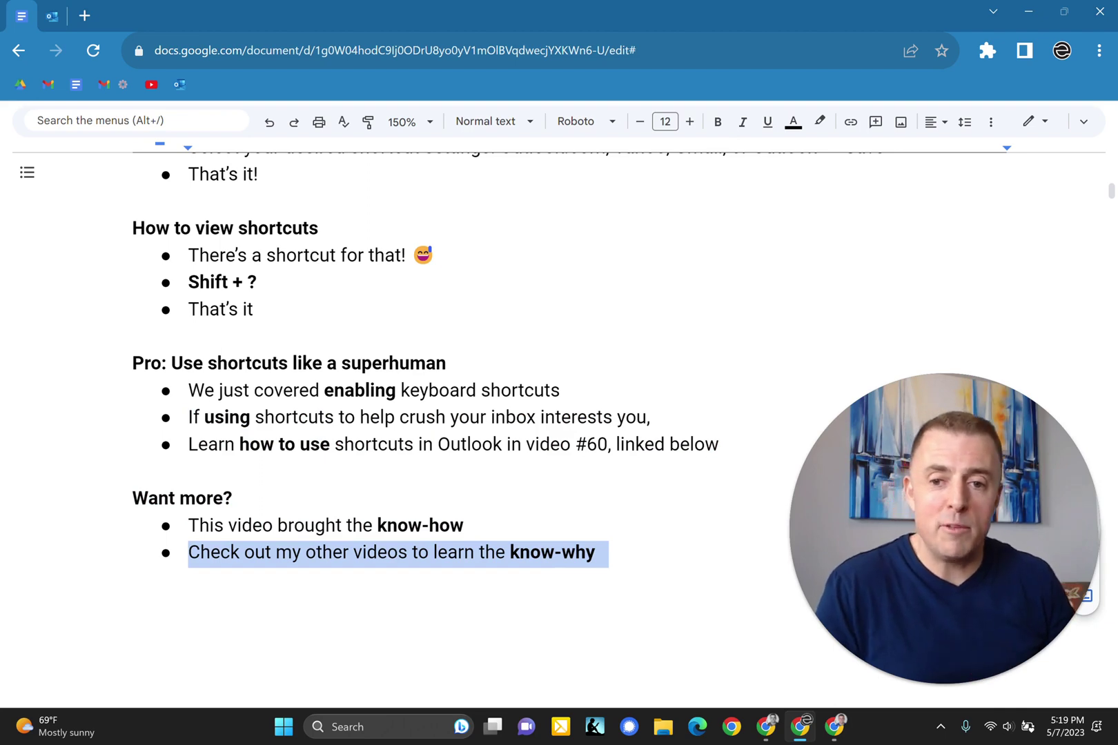
{"action": "key", "text": "ctrl+y"}
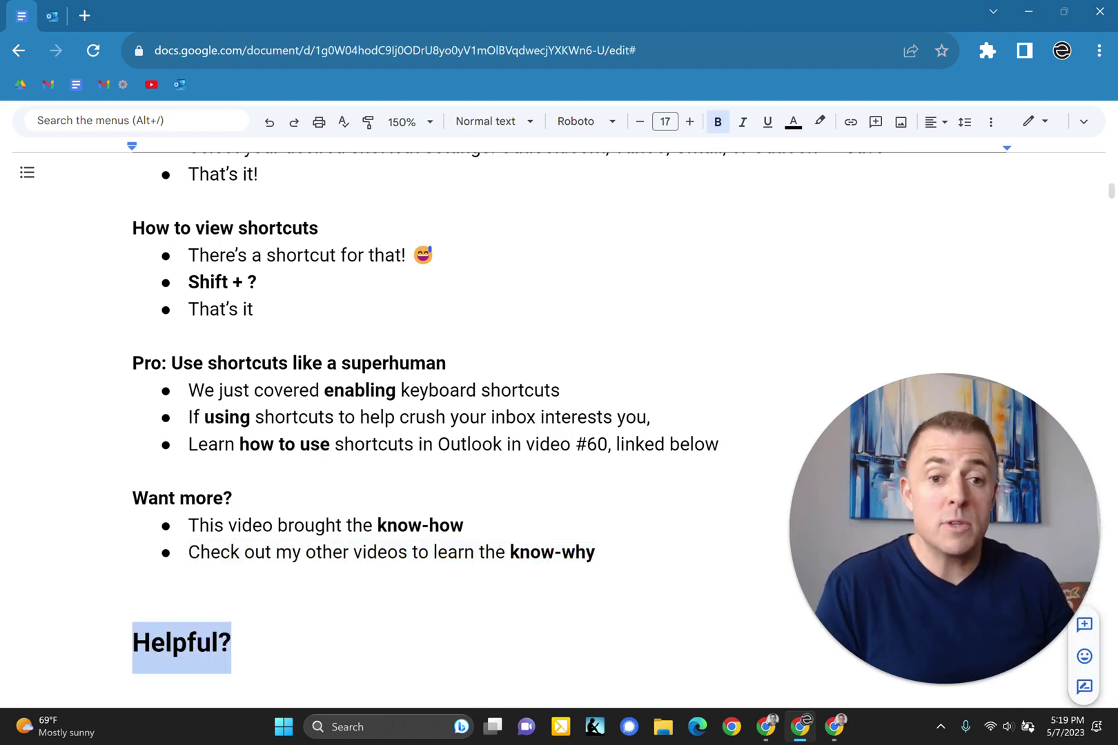
Step: Restore the Like, Subscribe and Share images and the 'Remember!' lines ending 'Leave questions!'
{"action": "key", "text": "ctrl+y"}
{"action": "key", "text": "ctrl+y"}
{"action": "key", "text": "ctrl+y"}
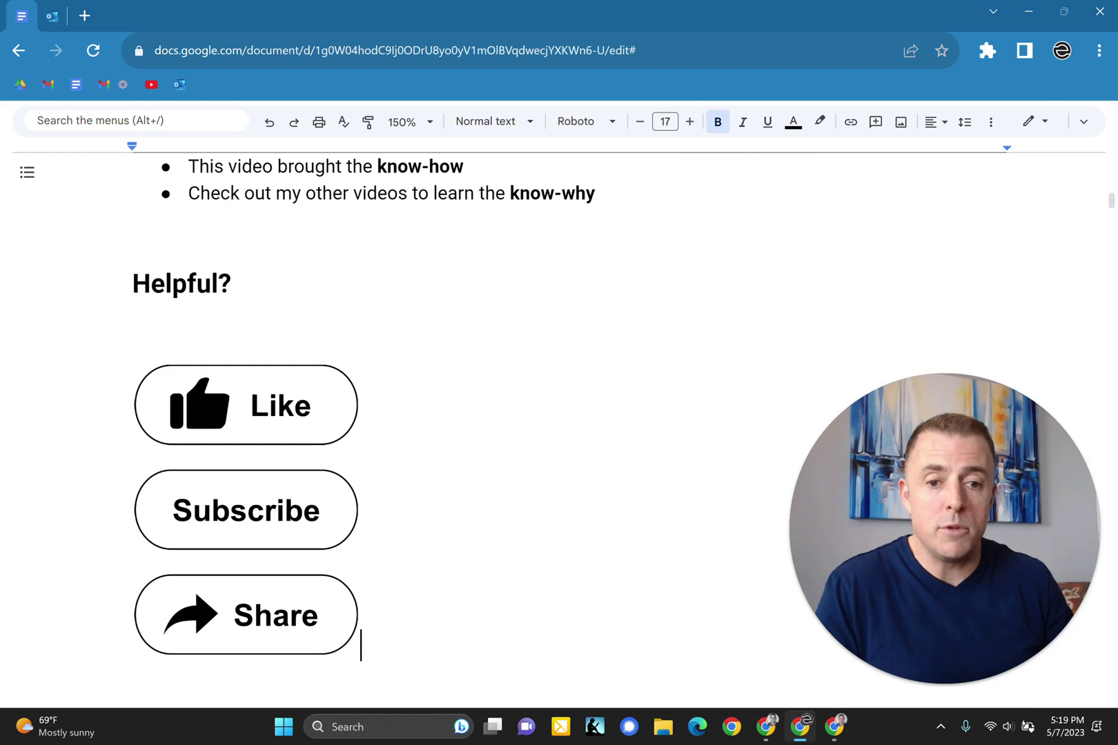
{"action": "key", "text": "ctrl+y"}
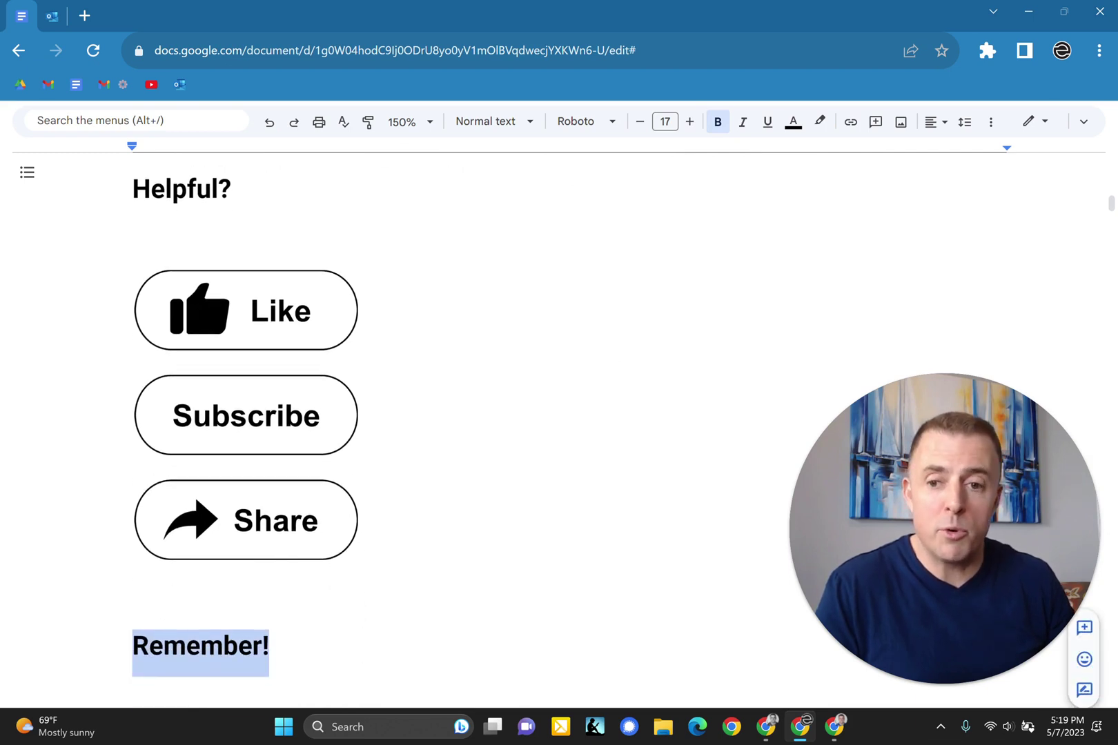
{"action": "key", "text": "ctrl+y"}
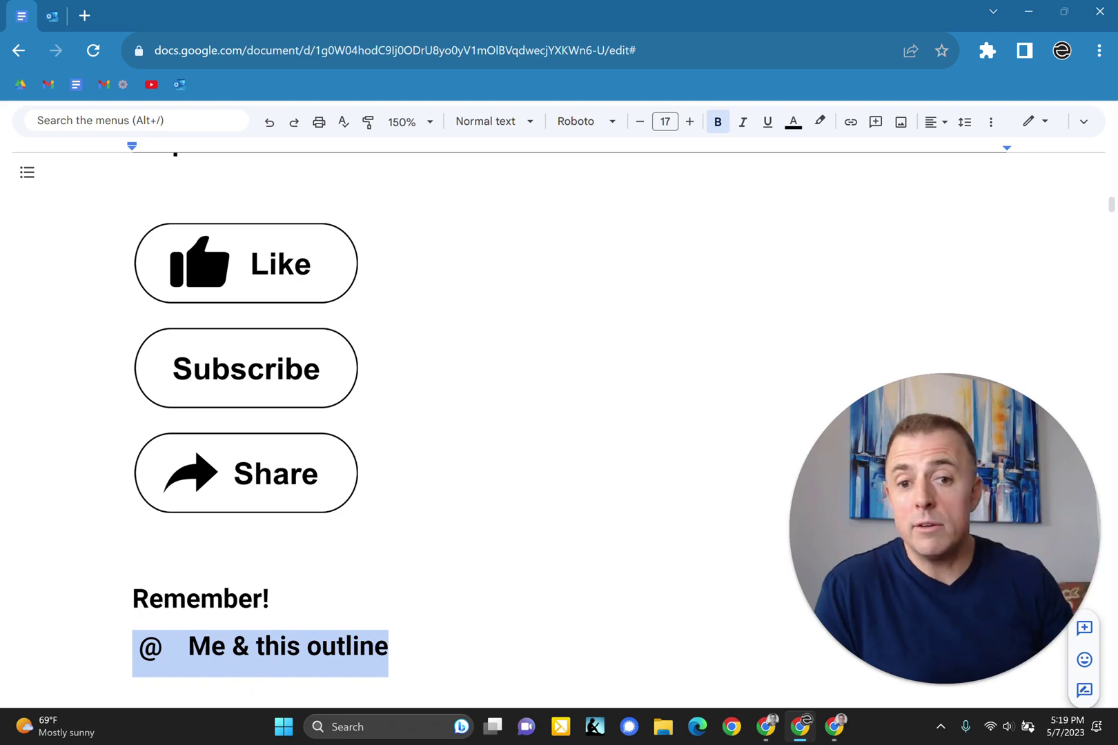
{"action": "key", "text": "ctrl+y"}
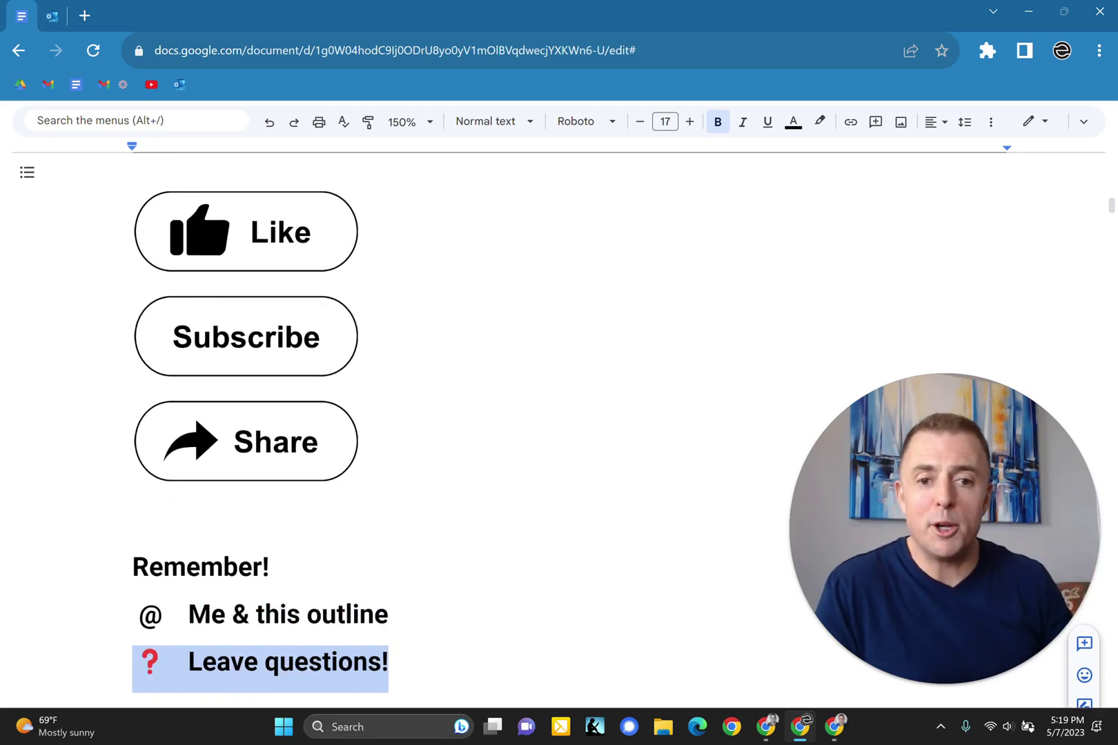